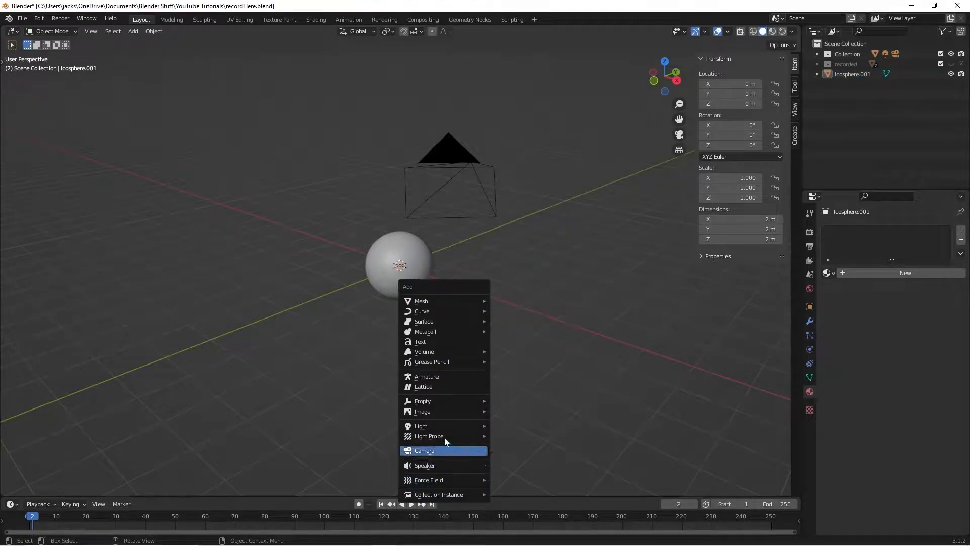
- Add a point light and move it to about X 6.03 m, Y 2.14 m, Z 4.53 m
mouse_move(448, 427)
left_click(512, 430)
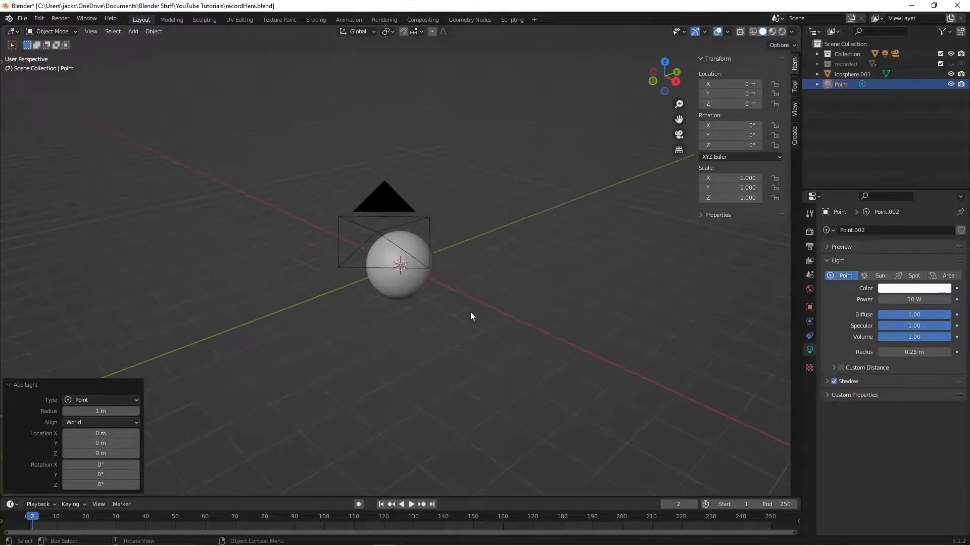
key("g")
key("x")
left_click(670, 364)
key("g")
key("z")
left_click(604, 144)
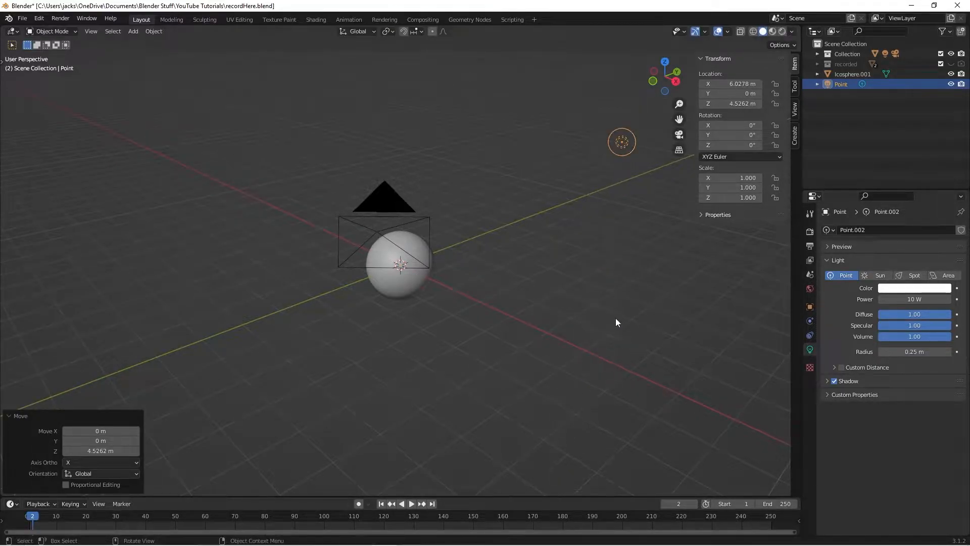
key("g")
key("y")
left_click(568, 290)
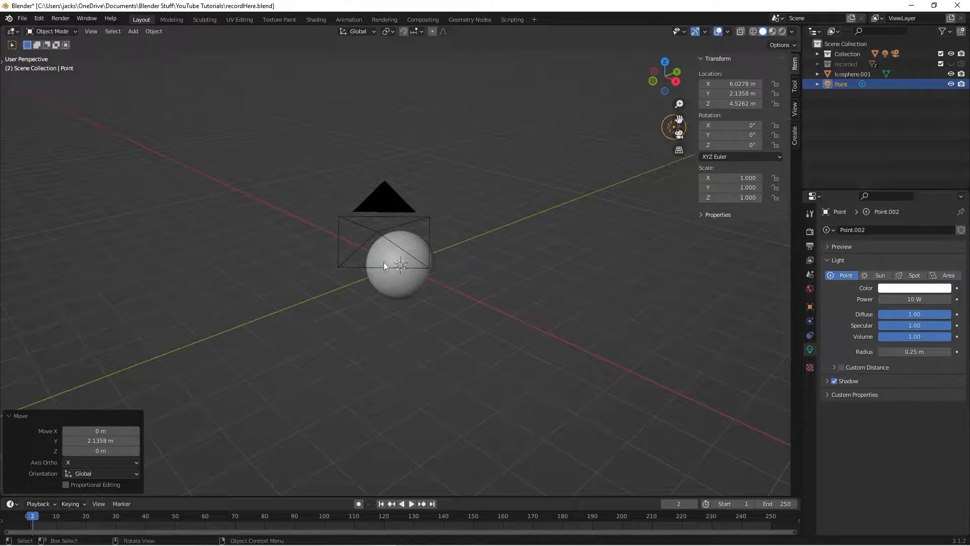
- Look through the camera and set its focal length to 102 mm
key("KP_0")
left_click(541, 274)
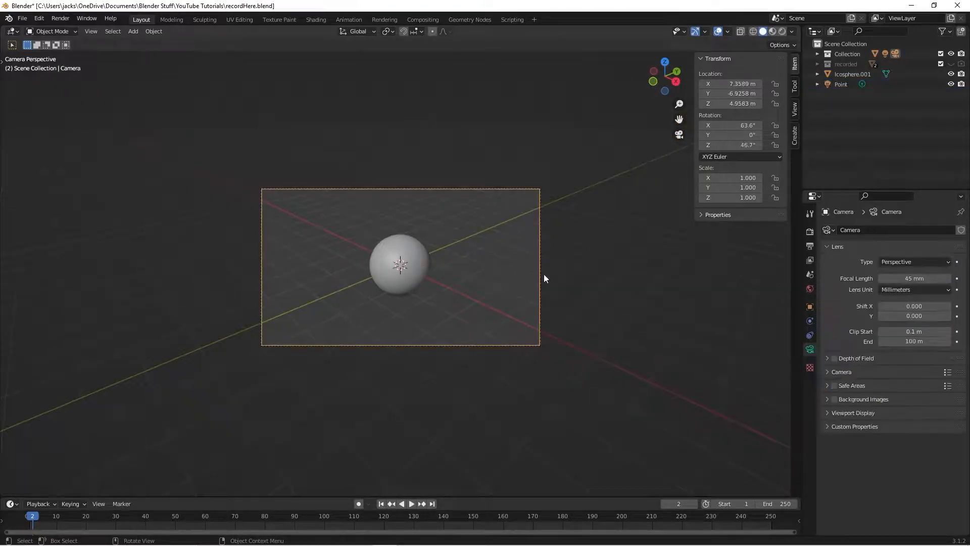
left_click(900, 278)
type("102")
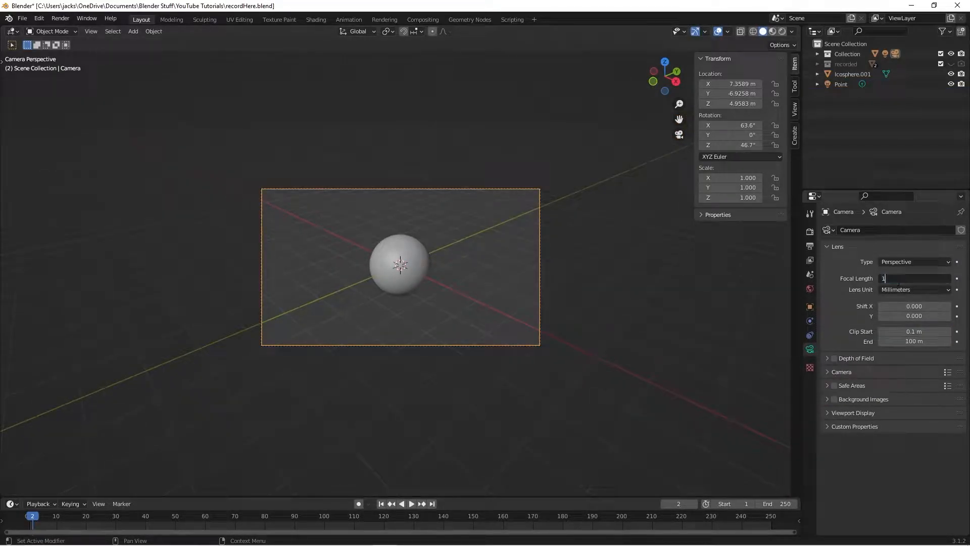
key("Return")
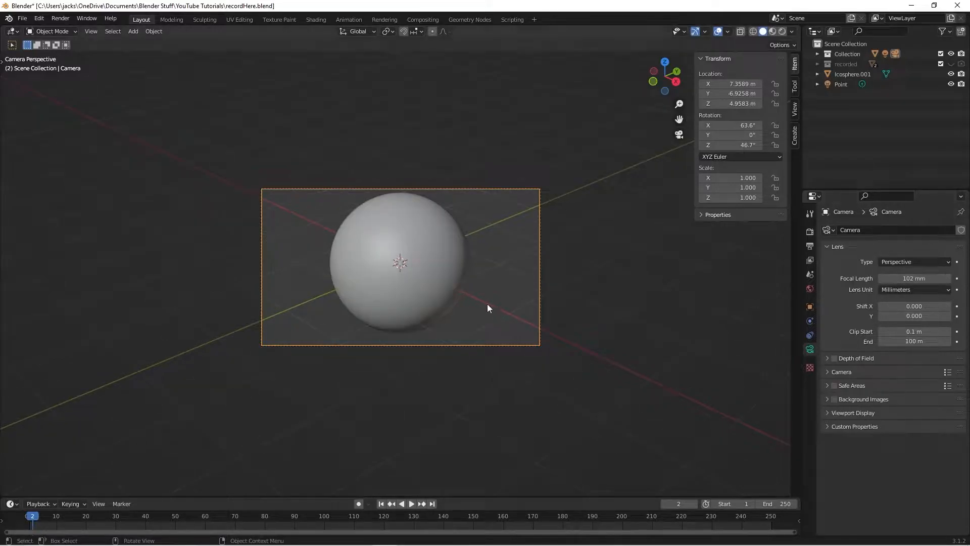
- Set the point light's power to 1000 W under rendered viewport shading and save the file
left_click(783, 32)
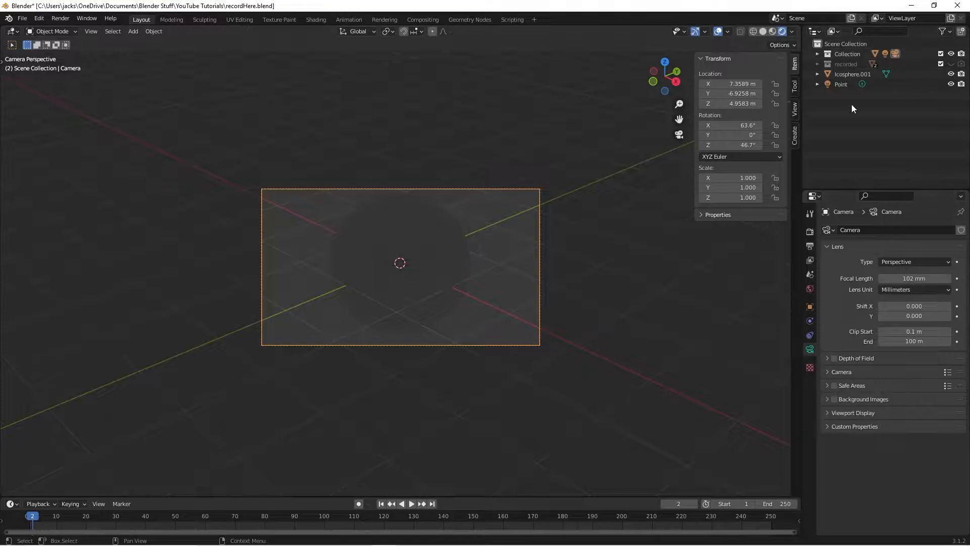
left_click(847, 84)
left_click(901, 299)
type("1000")
key("Return")
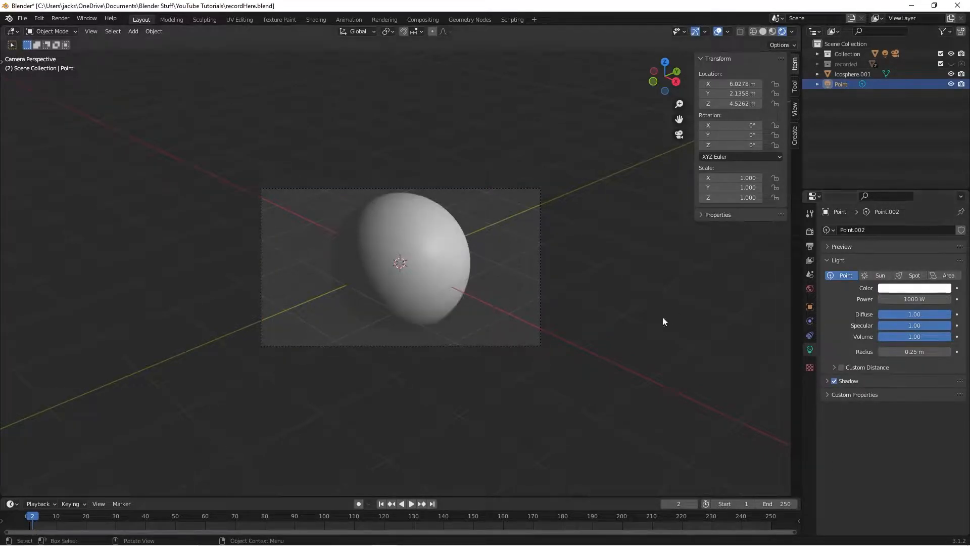
key("ctrl+s")
- Open the Shading workspace with the node editor on object shaders and the preview in rendered camera view
left_click(315, 20)
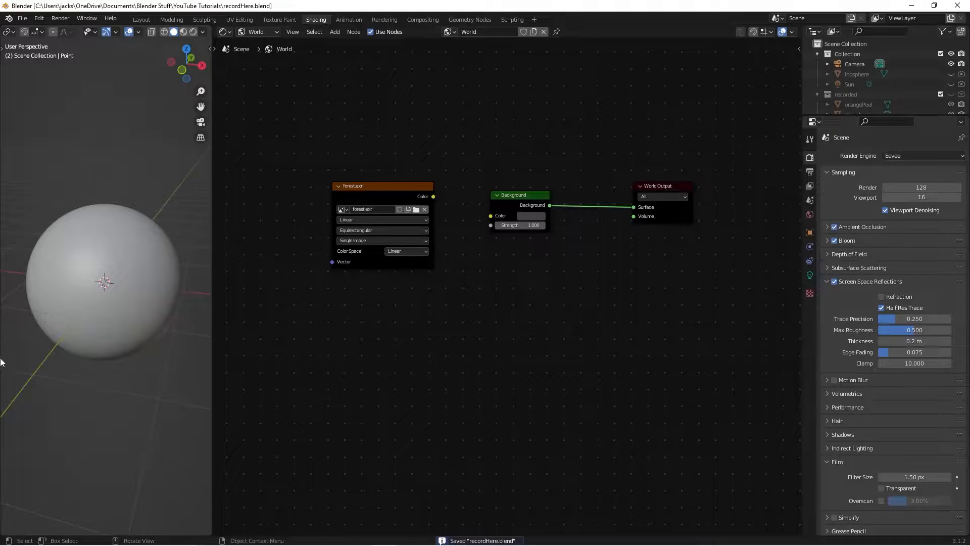
left_click(58, 173)
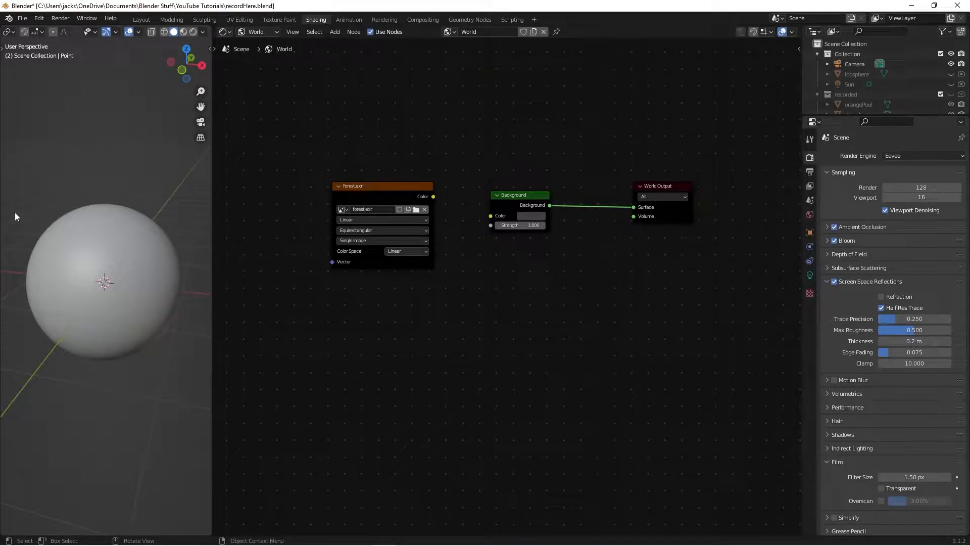
left_click(264, 31)
left_click(269, 44)
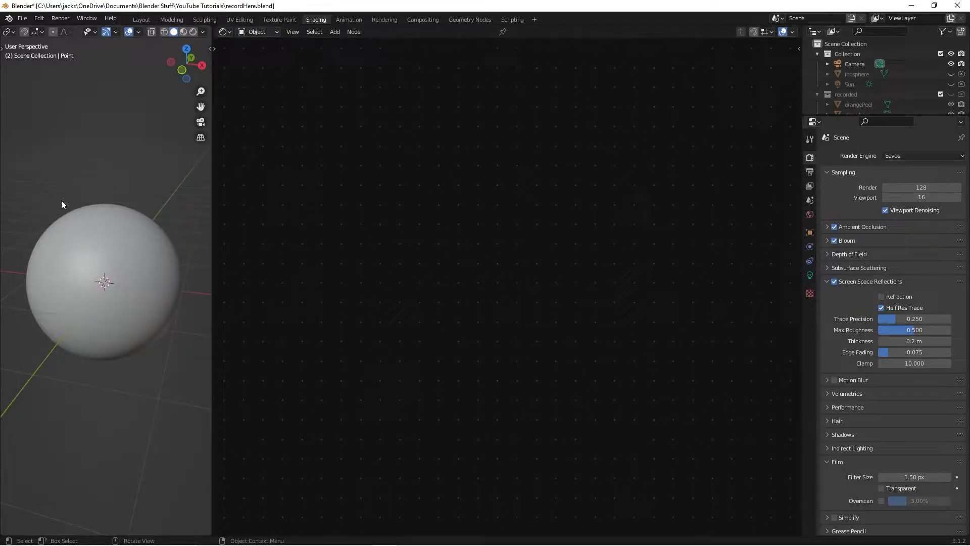
key("KP_0")
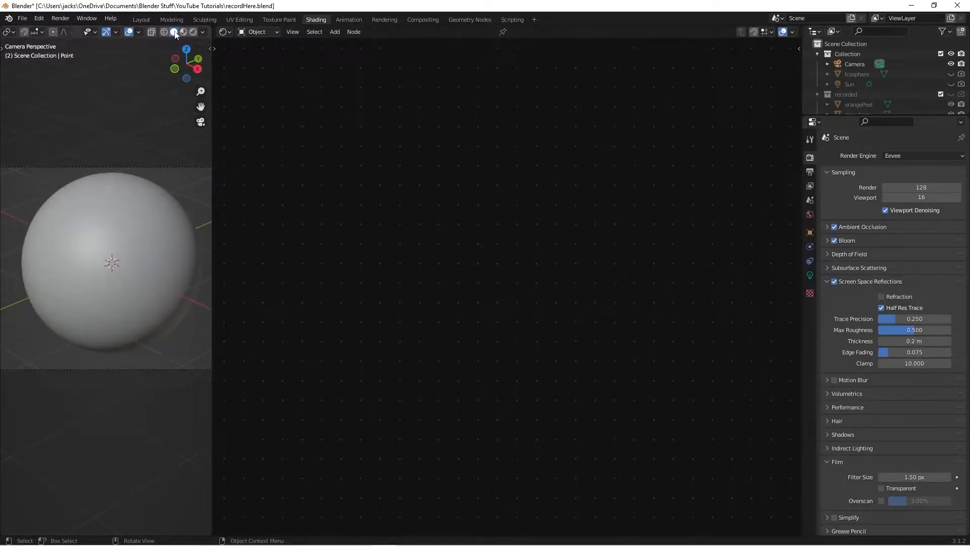
left_click(193, 32)
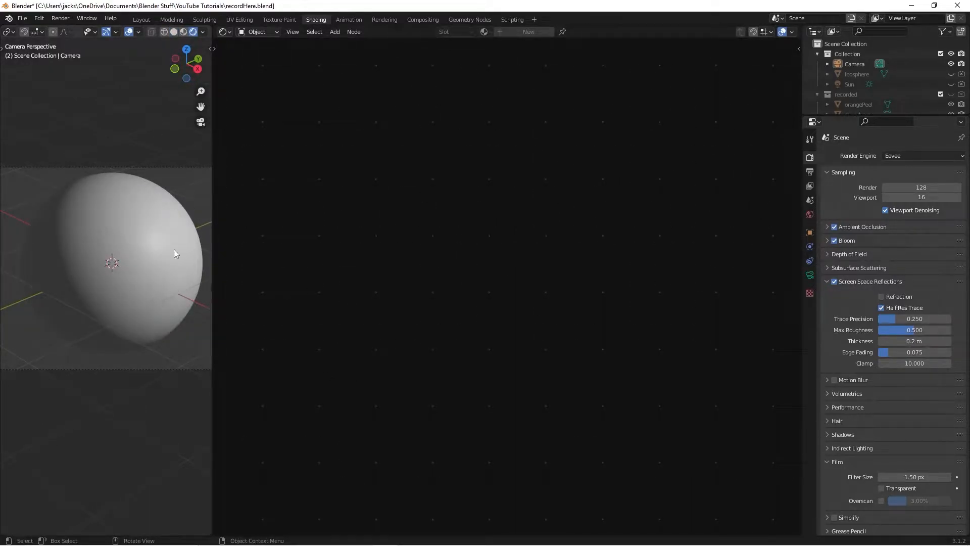
- Create a new material on the sphere and name it rust
left_click(103, 235)
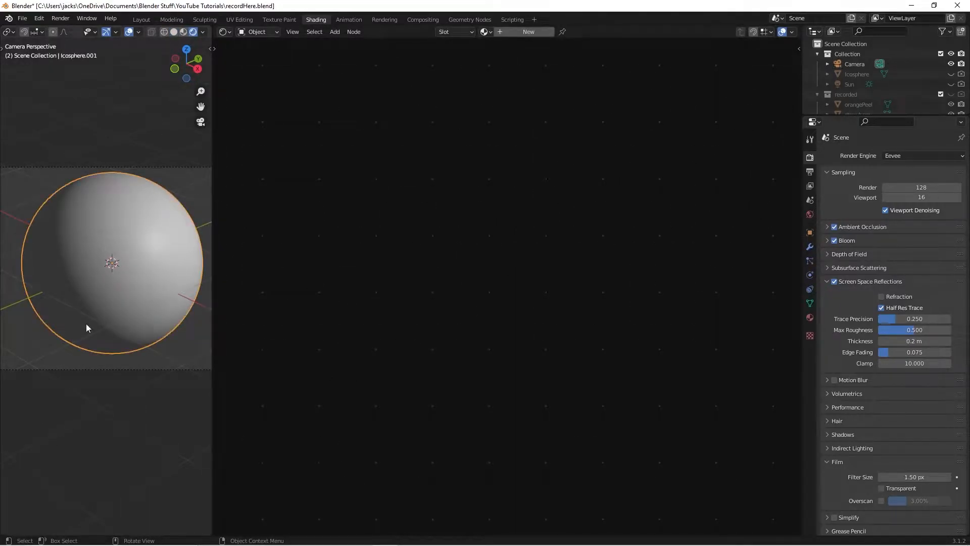
left_click(529, 32)
double_click(516, 32)
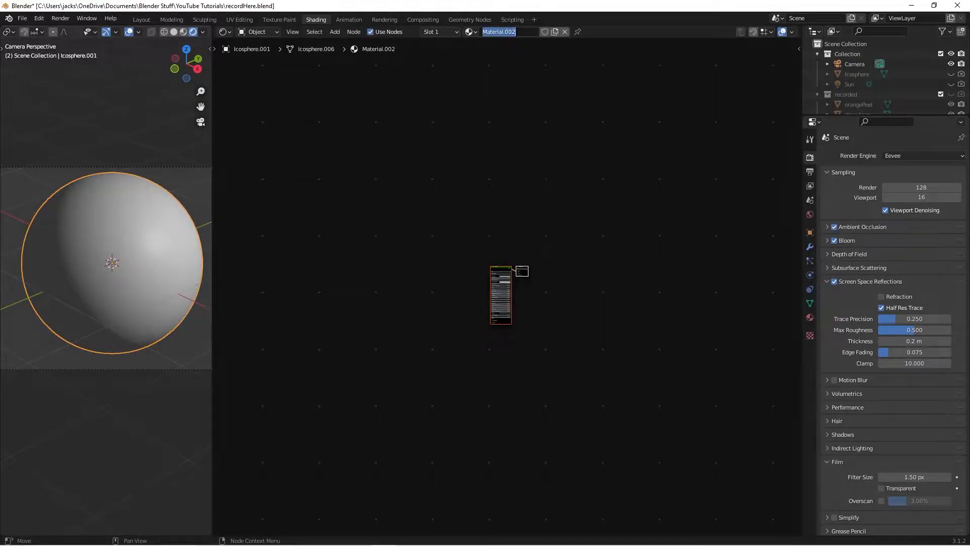
type("rust")
key("Return")
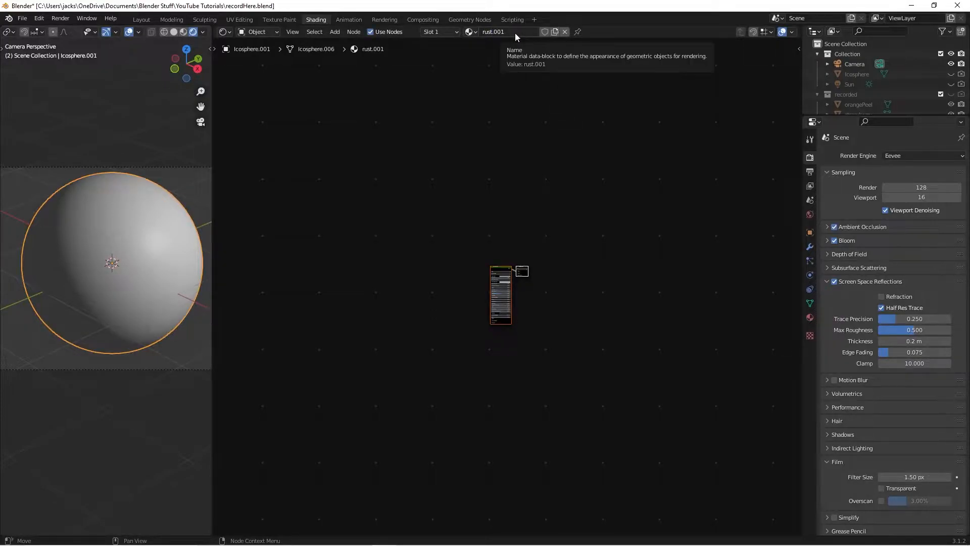
- Add a Noise Texture node to the rust material, placed well before the Principled BSDF
scroll(511, 335, "up", 5)
middle_click_drag(550, 360, 589, 344)
scroll(589, 344, "up", 4)
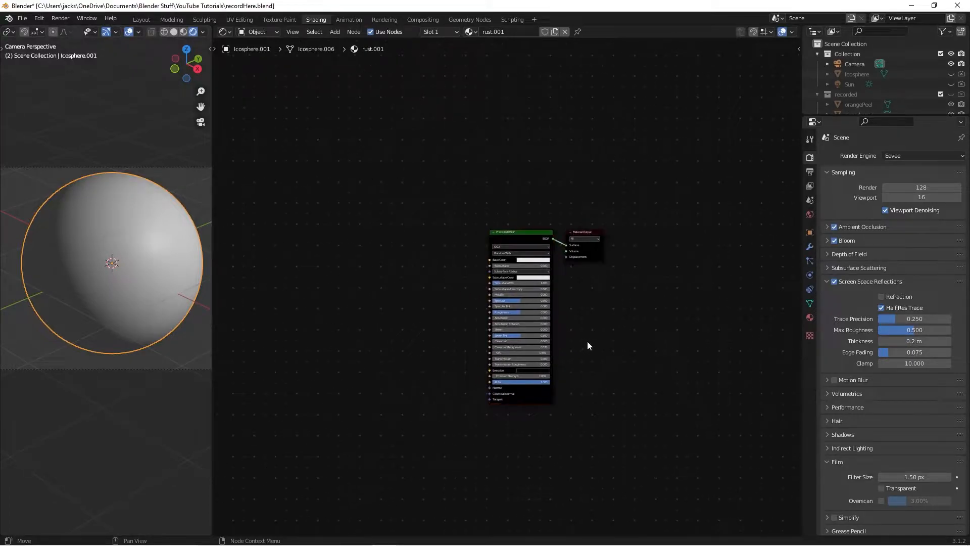
middle_click_drag(423, 353, 469, 325)
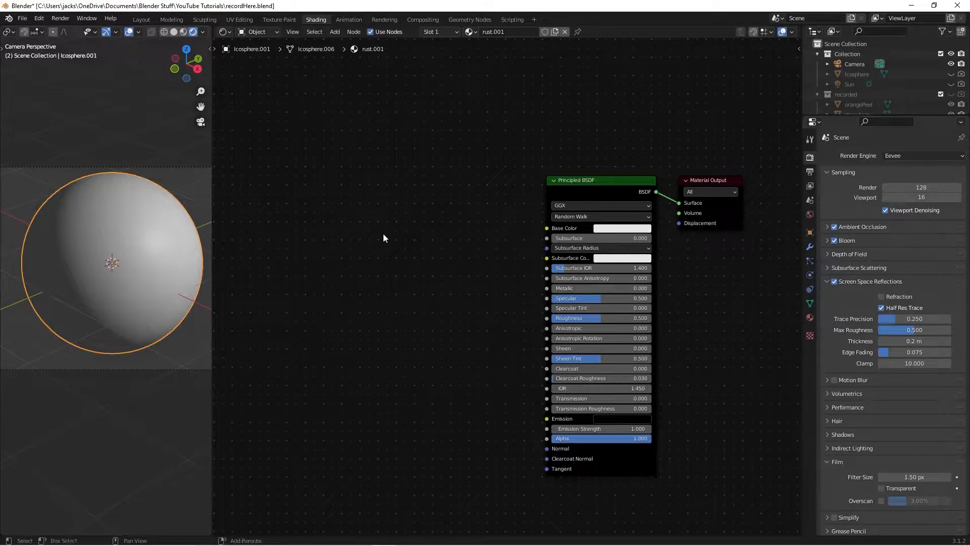
key("shift+a")
type("noise")
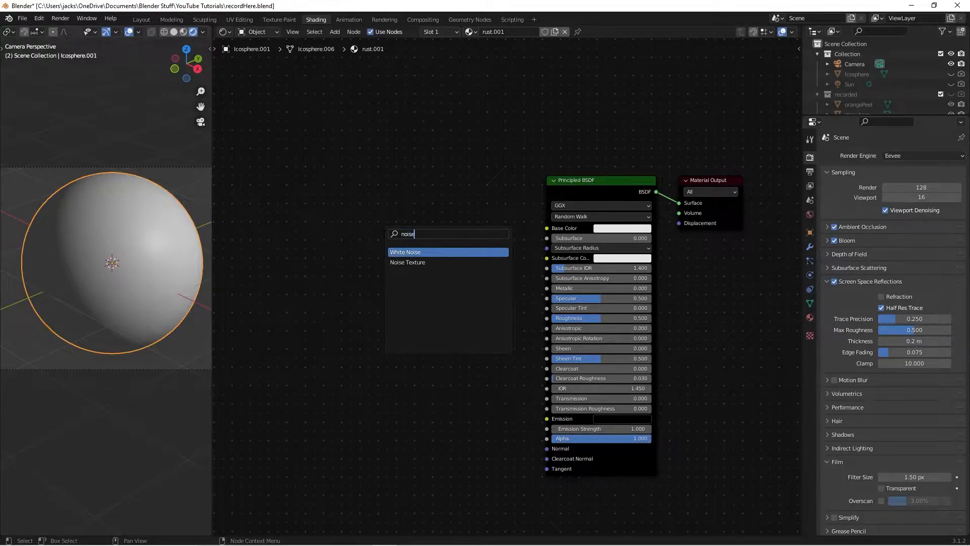
key("Down")
key("Return")
left_click(258, 186)
middle_click_drag(377, 269, 479, 288)
- Check in the add-on preferences whether Node Wrangler is enabled
left_click(38, 19)
left_click(67, 162)
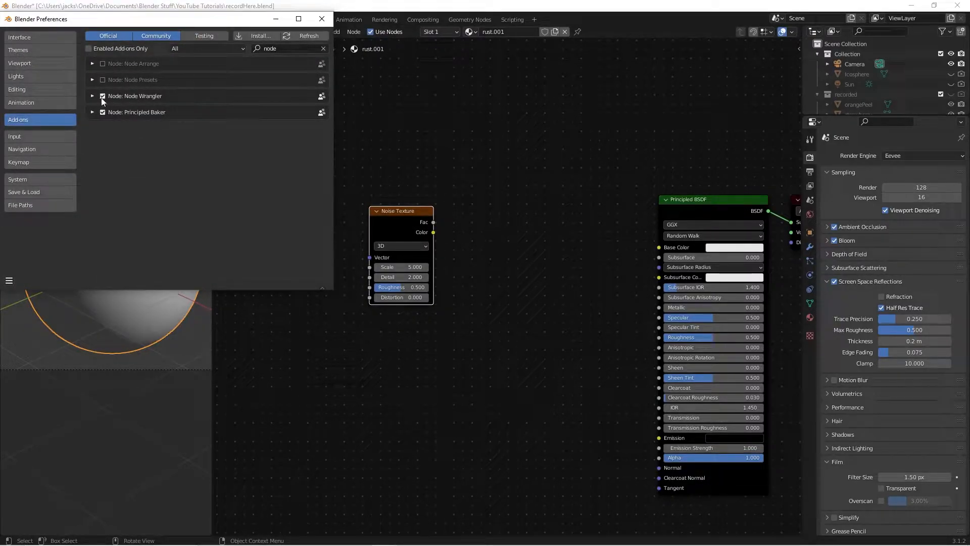
left_click(322, 19)
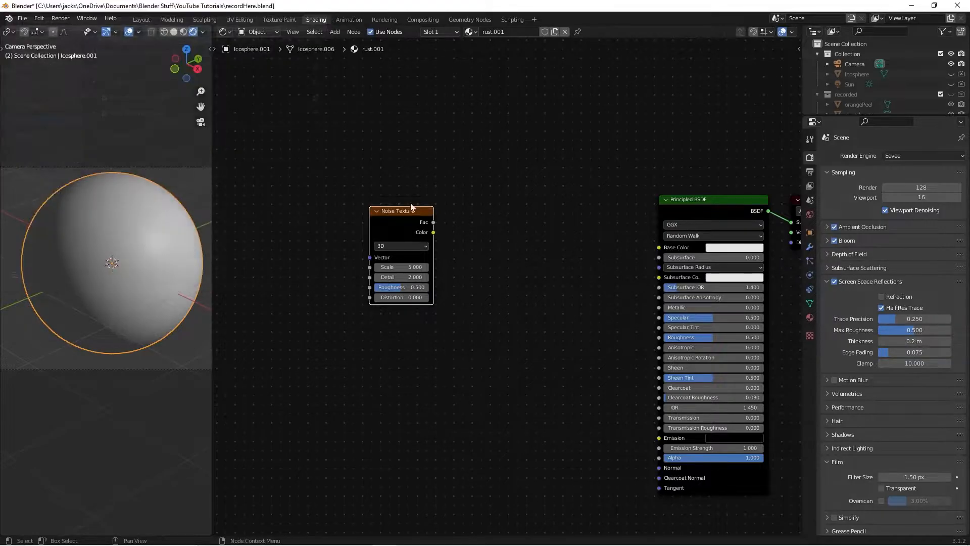
- Feed the Noise Texture from Texture Coordinate and Mapping nodes using Object coordinates, and preview the noise on the sphere
key("ctrl+t")
middle_click_drag(394, 216, 501, 217)
left_click_drag(312, 244, 345, 232)
scroll(549, 296, "down", 2)
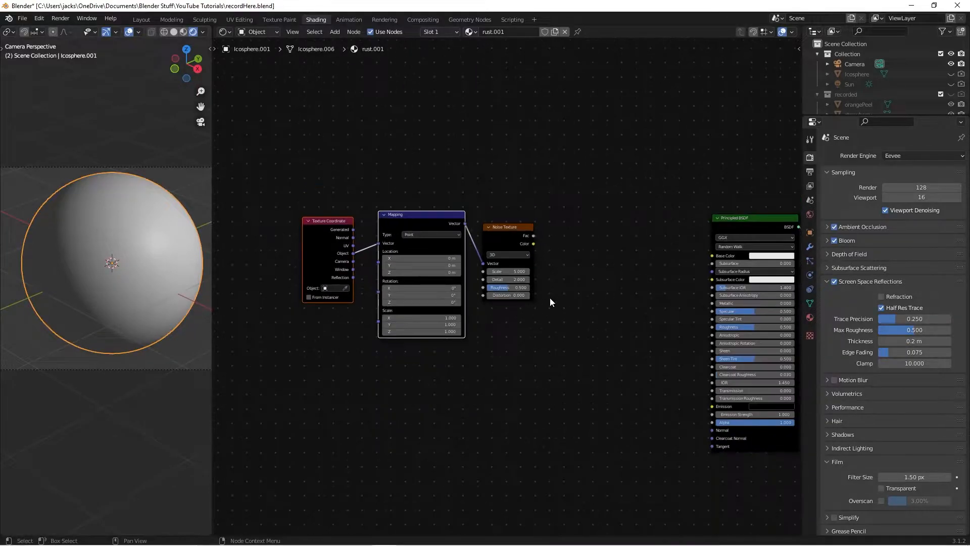
scroll(498, 280, "up", 3)
left_click(436, 198, "ctrl+shift")
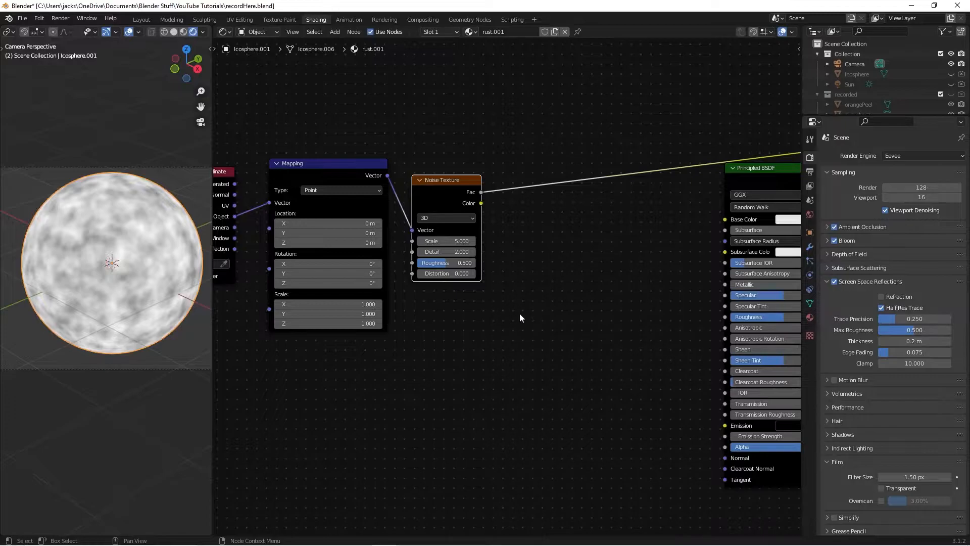
- Set the Noise Texture's detail to 16 and its roughness to 0.7
scroll(499, 304, "up", 3)
left_click(463, 248)
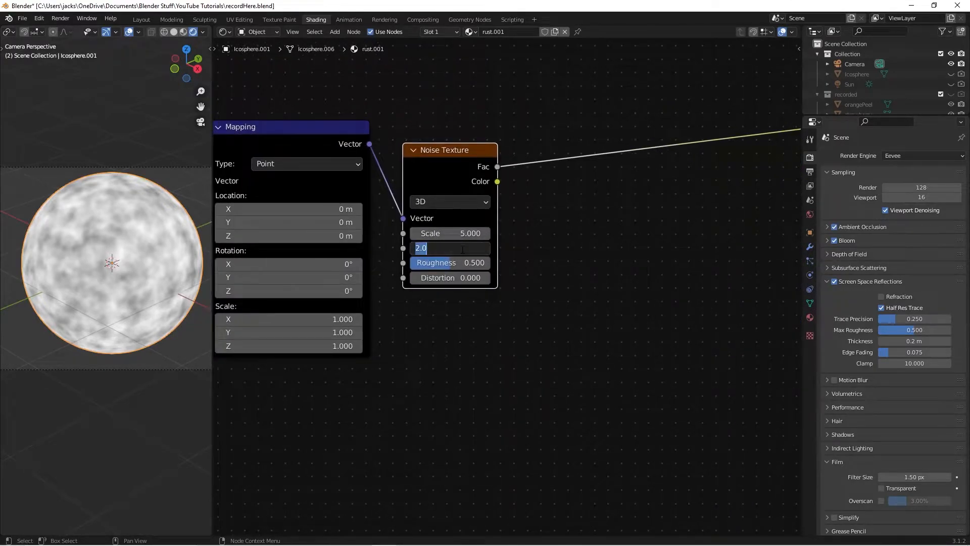
type("16")
key("Return")
left_click(473, 263)
key("BackSpace")
type("0.7")
key("Return")
middle_click_drag(101, 283, 75, 278)
scroll(76, 279, "up", 3)
scroll(521, 318, "down", 3)
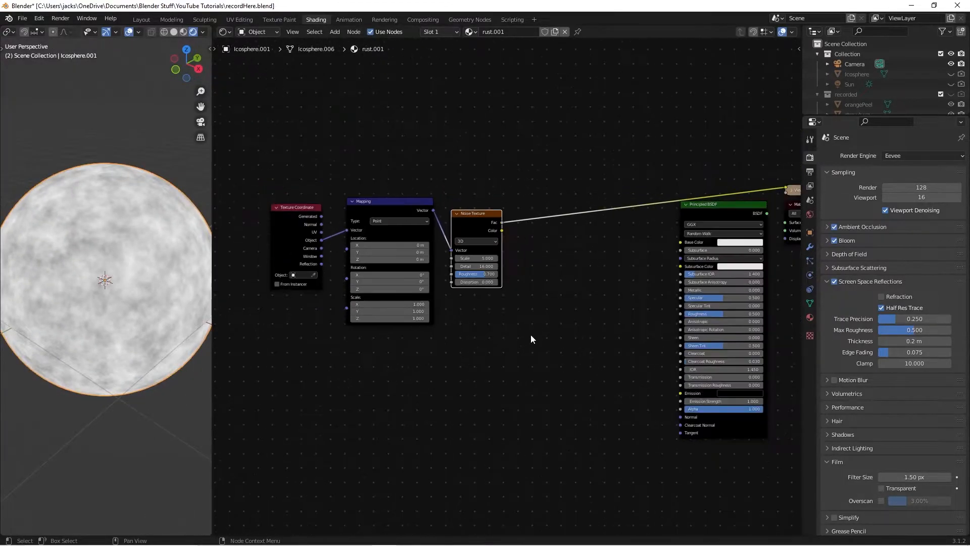
- Move the Texture Coordinate, Mapping and Noise Texture nodes together farther away from the Principled BSDF
middle_click_drag(334, 274, 384, 248)
left_click_drag(320, 162, 541, 302)
key("g")
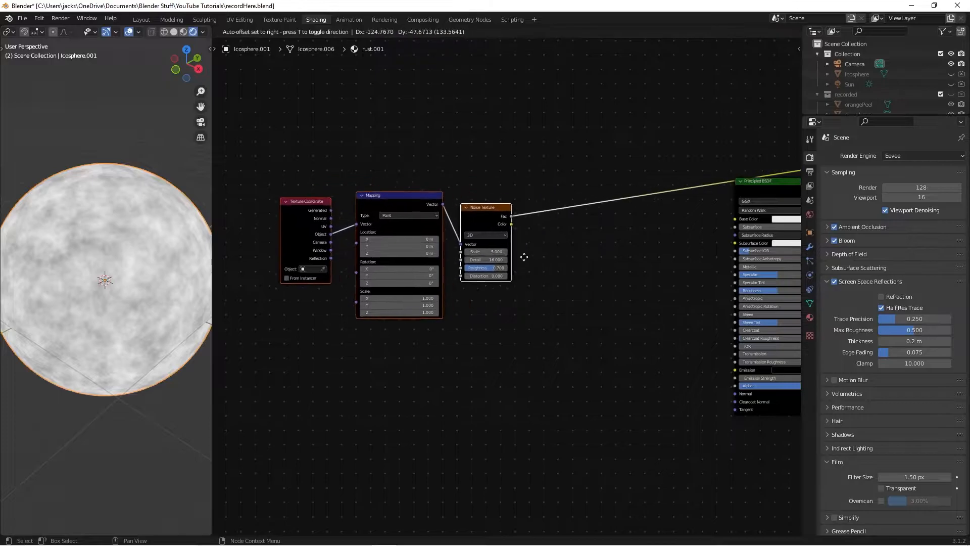
left_click(535, 268)
left_click(519, 254)
- Add a ColorRamp node on the link coming out of the Noise Texture's Fac output
key("shift+a")
left_click(517, 253)
type("c")
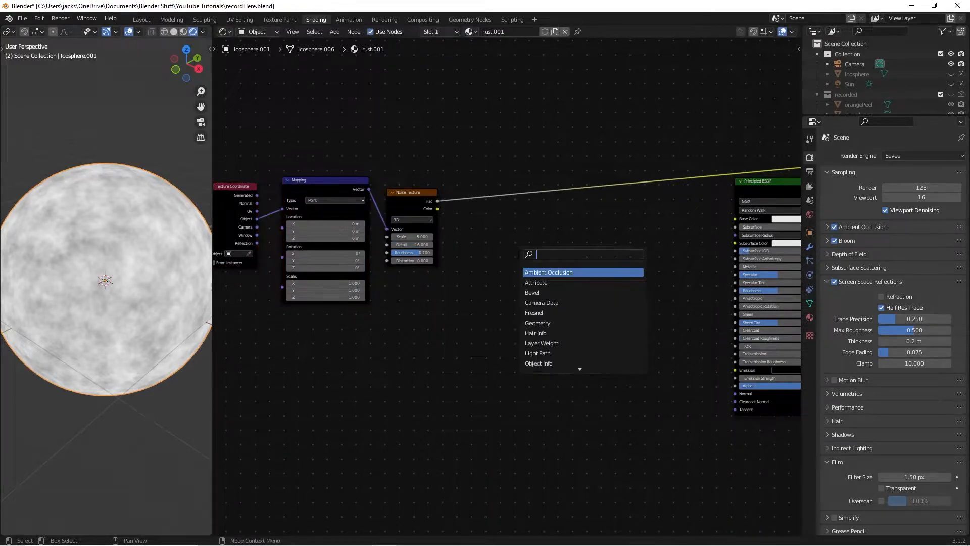
type("olor")
key("Return")
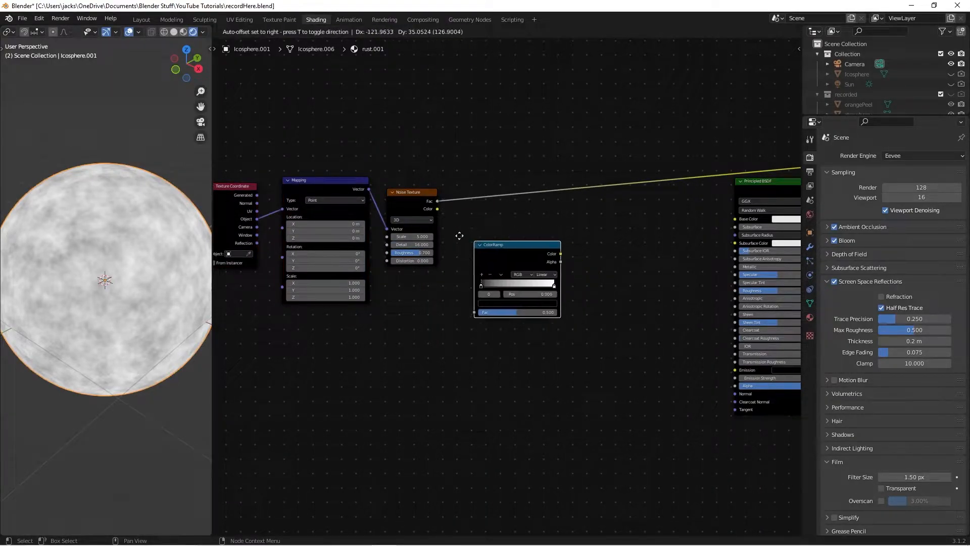
left_click(461, 189)
left_click_drag(496, 203, 482, 204)
scroll(482, 203, "up", 3)
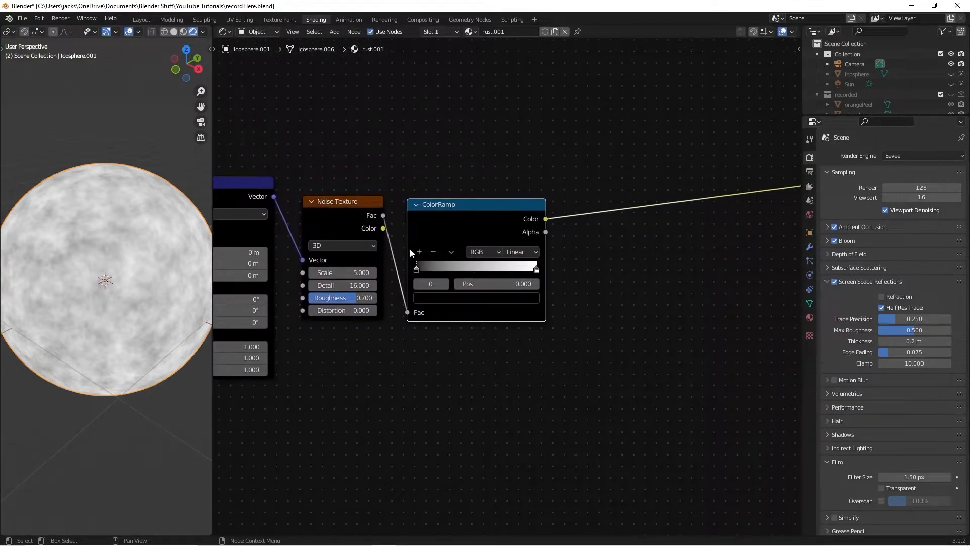
- Add two ColorRamp stops and set the four stops to dark brown at 0.250, red-brown, orange-brown at 0.632 and pale pink at 0.669
left_click(419, 252)
left_click(419, 252)
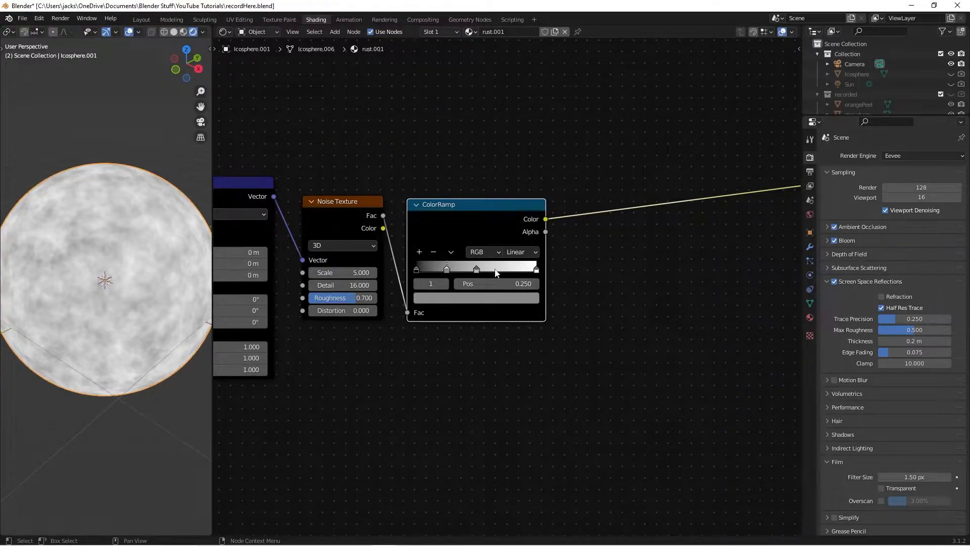
left_click(417, 269)
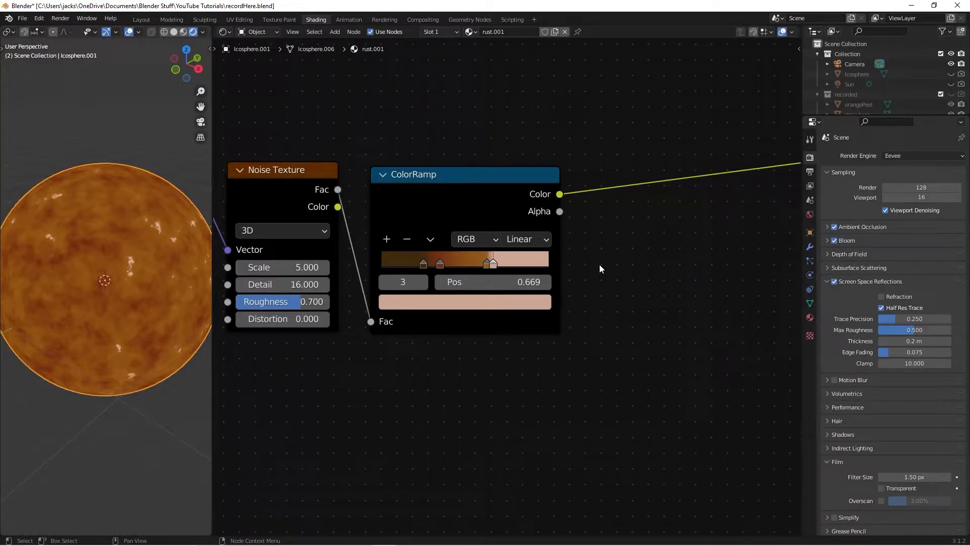
- Review the colour and position of each ColorRamp stop and save the file
left_click(422, 266)
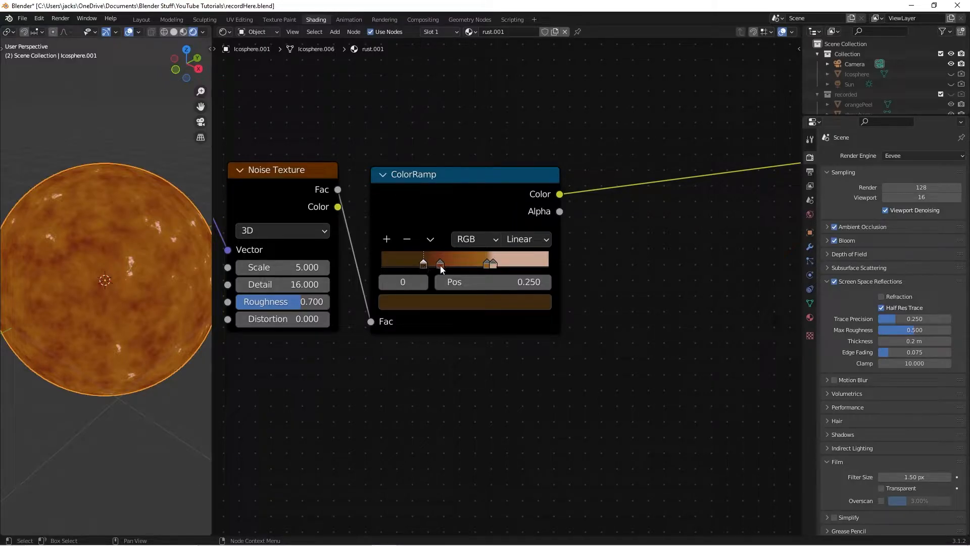
left_click(443, 267)
left_click(488, 267)
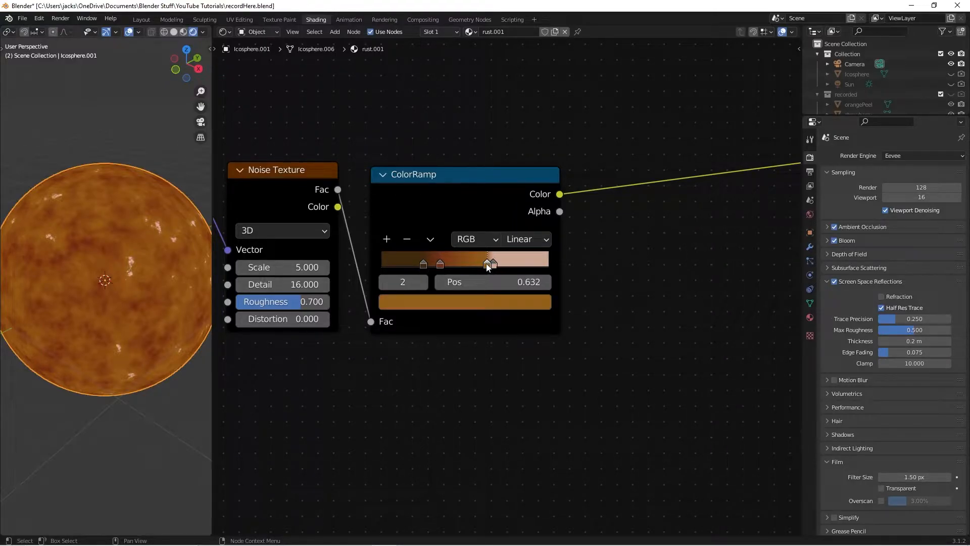
left_click(494, 266)
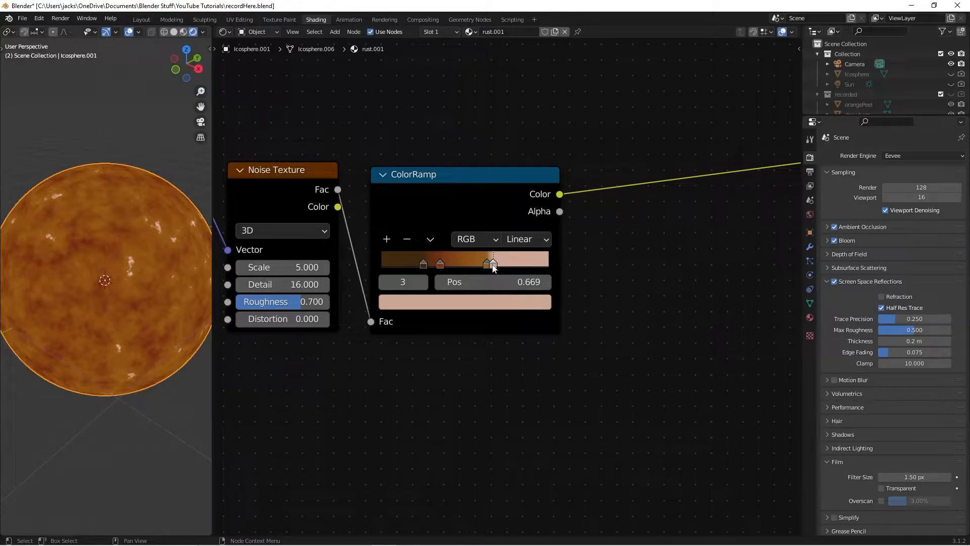
key("ctrl+s")
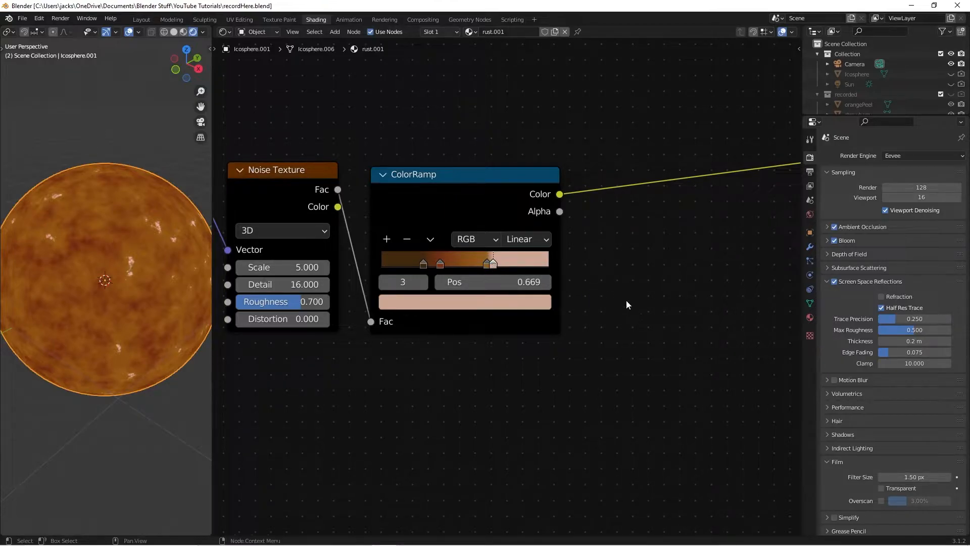
- Add a second ColorRamp node, connect the first ColorRamp's Color output to its Fac input and preview it on the sphere
scroll(553, 308, "down", 1)
key("shift+a")
left_click(551, 308)
type("color")
key("Return")
left_click(555, 272)
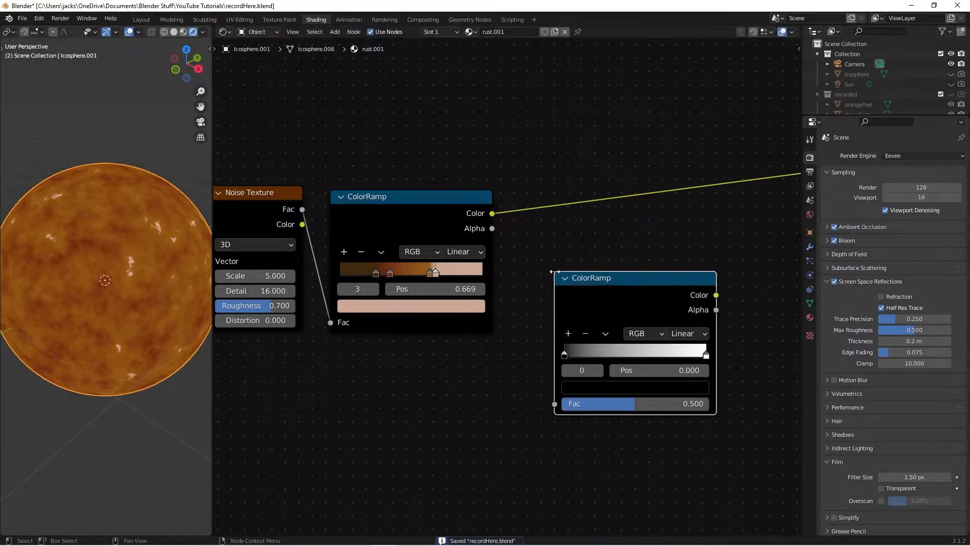
left_click_drag(493, 213, 557, 406)
left_click(643, 284, "ctrl+shift")
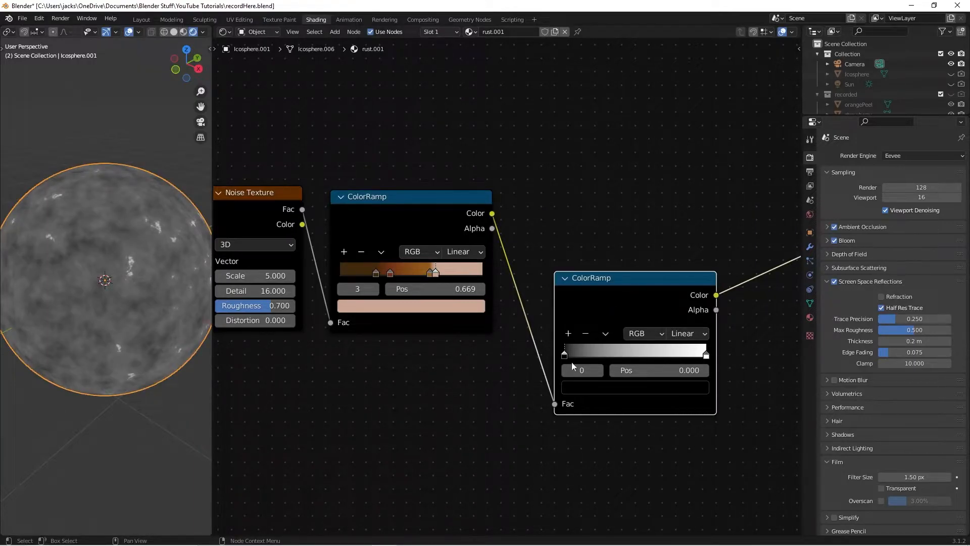
- Set the second ColorRamp's black stop to a mid grey with an HSV value of 0.5
left_click(598, 390)
left_click(625, 308)
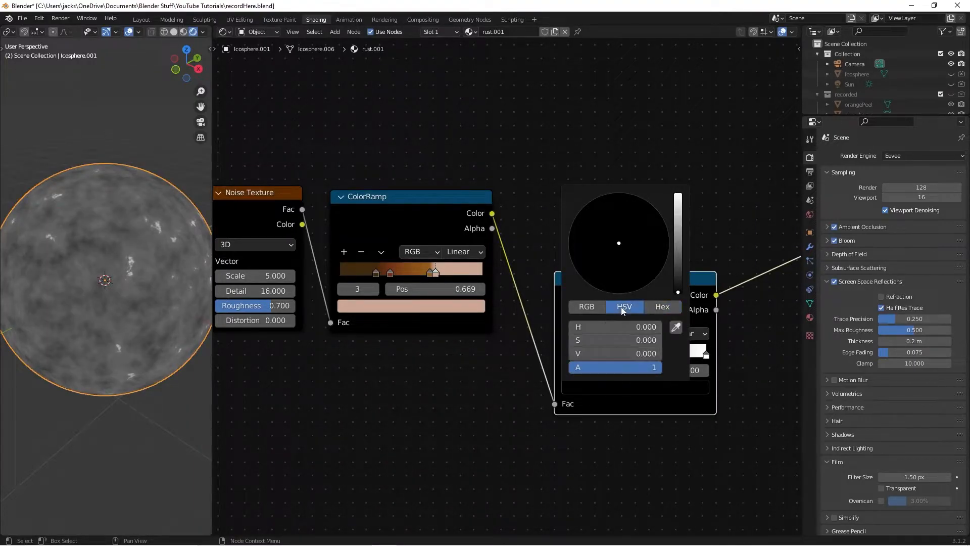
left_click(588, 354)
type("0.5")
key("Return")
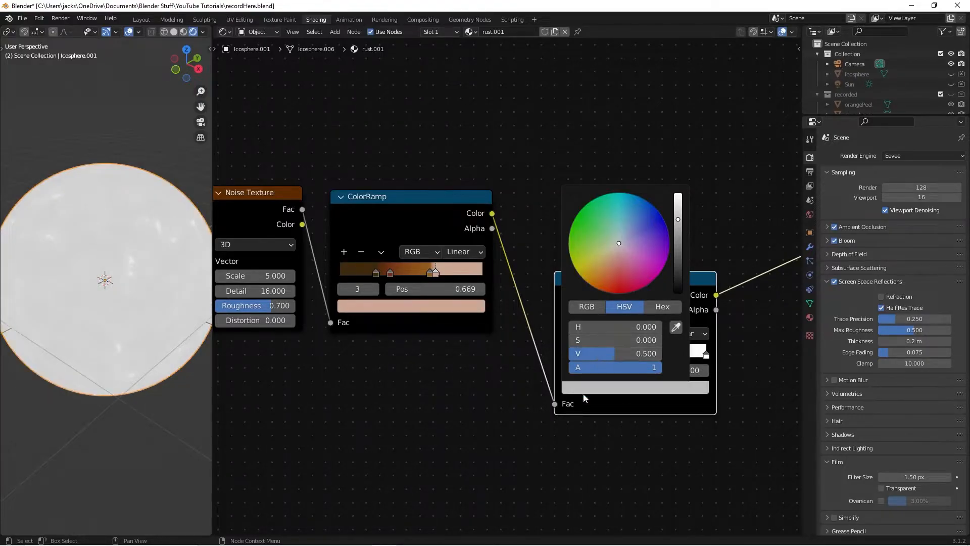
- Add a Bump node below the second ColorRamp and connect the first ColorRamp's Color output to its Height input
scroll(552, 333, "down", 3)
middle_click_drag(675, 368, 560, 285)
left_click(598, 403)
key("shift+a")
type("bump")
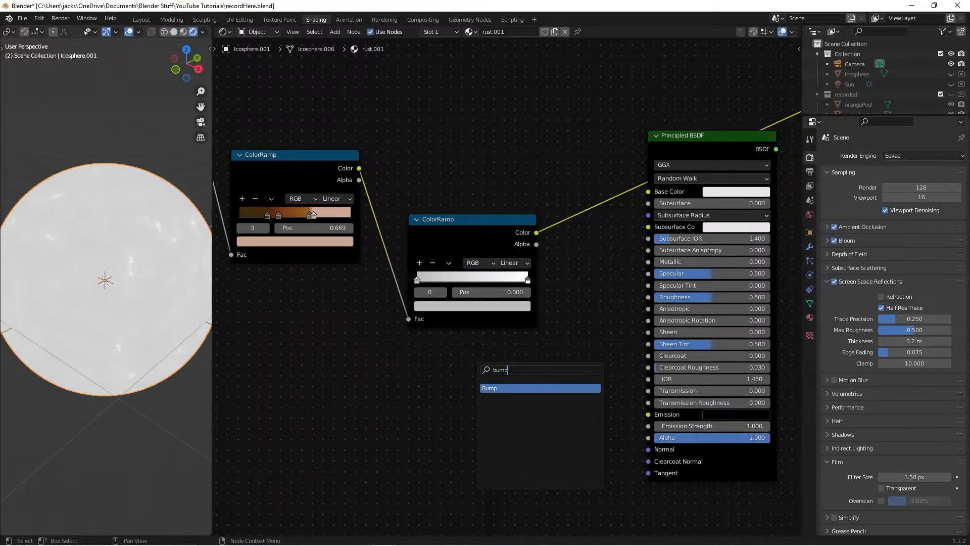
key("Return")
left_click(481, 379)
left_click_drag(359, 169, 484, 451)
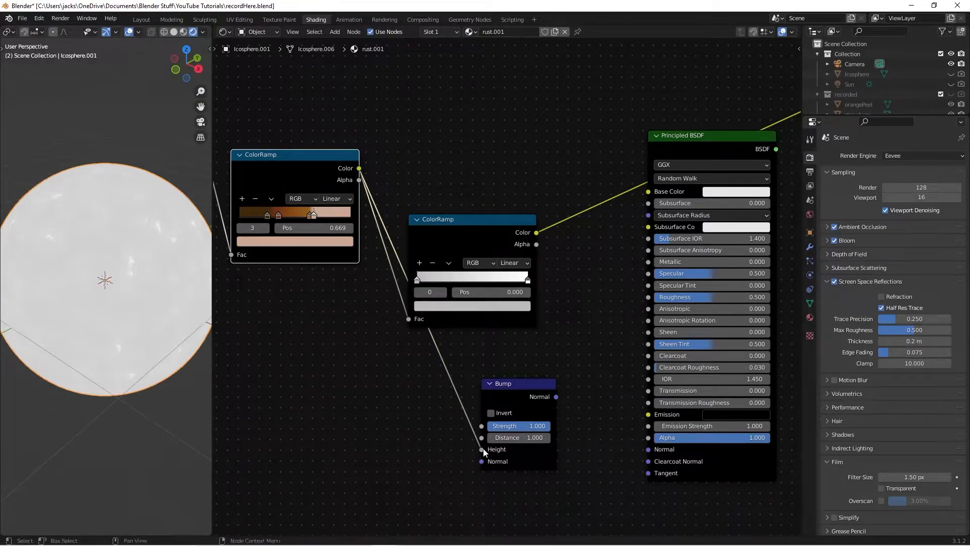
- Set the Bump node's strength to 0.5 and preview the node's output on the sphere
left_click(515, 426)
type(".5")
key("Return")
left_click(514, 393)
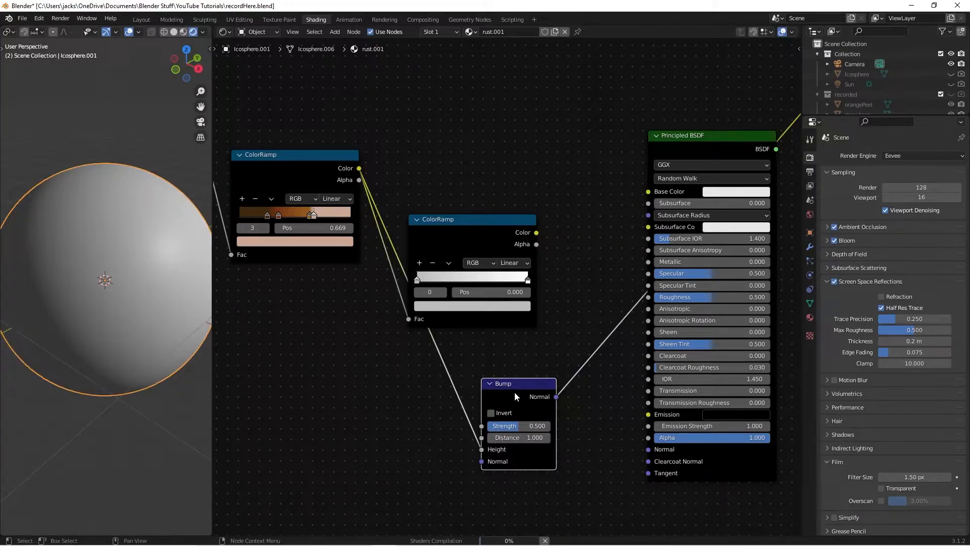
middle_click_drag(174, 292, 126, 288)
scroll(126, 288, "up", 2)
- Connect the first ColorRamp to Base Color, the second to Roughness and Bump to Normal, and preview the Principled BSDF
middle_click_drag(497, 231, 487, 247)
left_click_drag(349, 184, 641, 208)
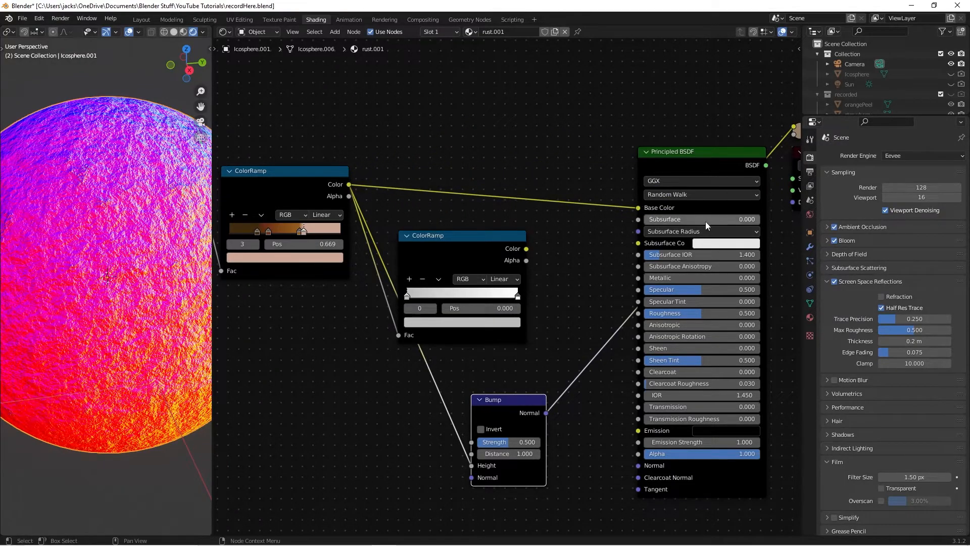
left_click_drag(526, 249, 640, 314)
left_click_drag(547, 412, 641, 469)
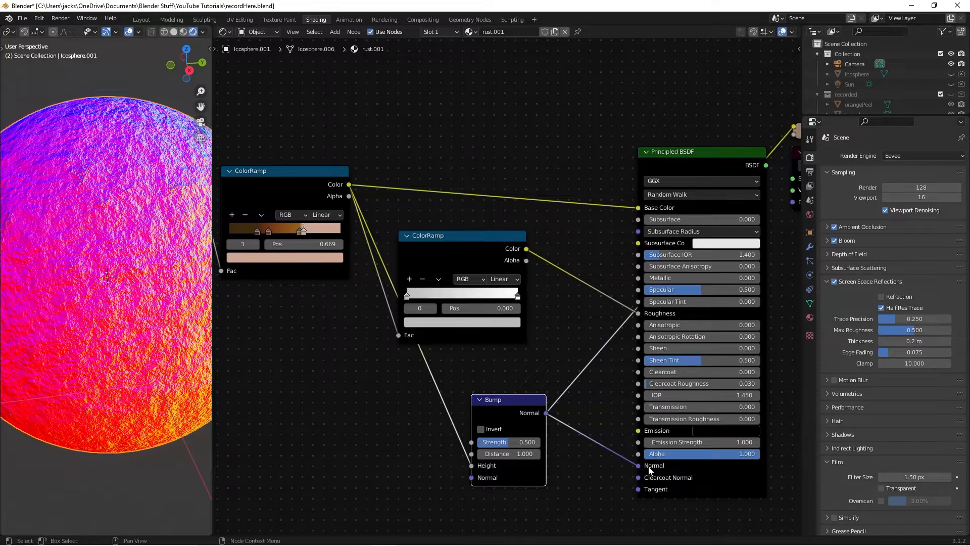
left_click(699, 472)
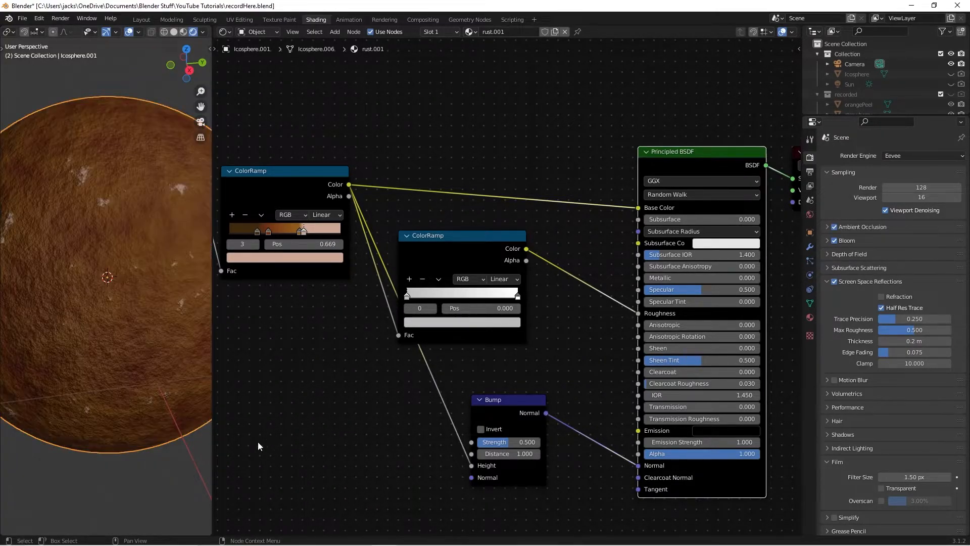
- Set the Mapping node's X, Y and Z scale to 10
middle_click_drag(59, 280, 123, 278)
scroll(123, 278, "down", 1)
middle_click_drag(201, 292, 290, 300)
mouse_move(336, 381)
middle_mouse_down()
mouse_move(502, 368)
mouse_move(465, 336)
mouse_move(562, 374)
middle_mouse_up()
mouse_move(5, 294)
middle_mouse_down()
mouse_move(15, 282)
mouse_move(149, 285)
mouse_move(111, 277)
middle_mouse_up()
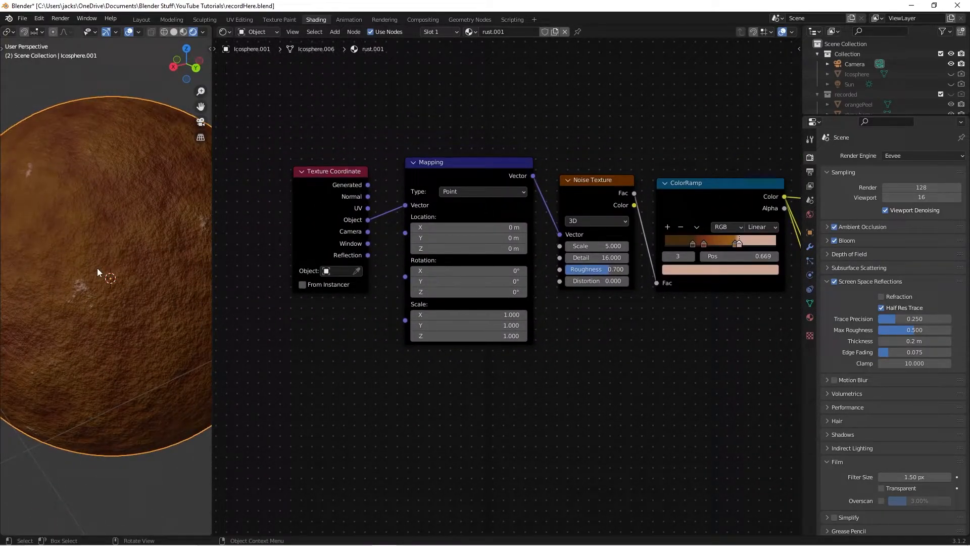
scroll(485, 389, "up", 2)
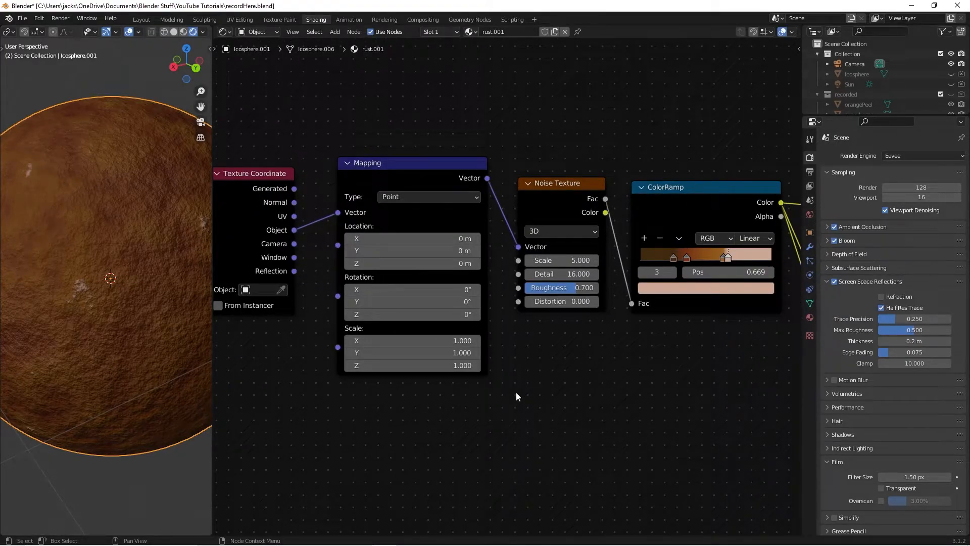
scroll(516, 392, "up", 2)
middle_click_drag(549, 387, 601, 382)
left_click_drag(505, 344, 505, 373)
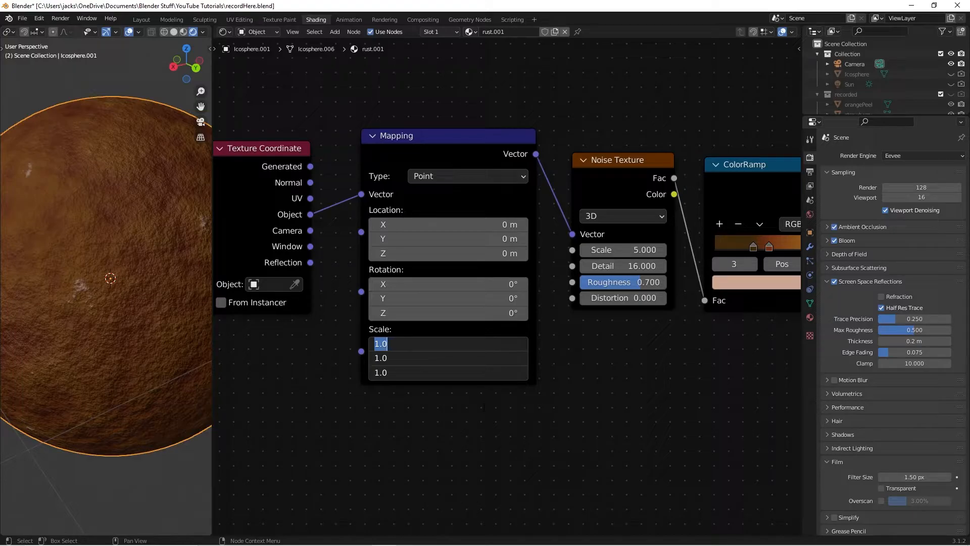
type("1")
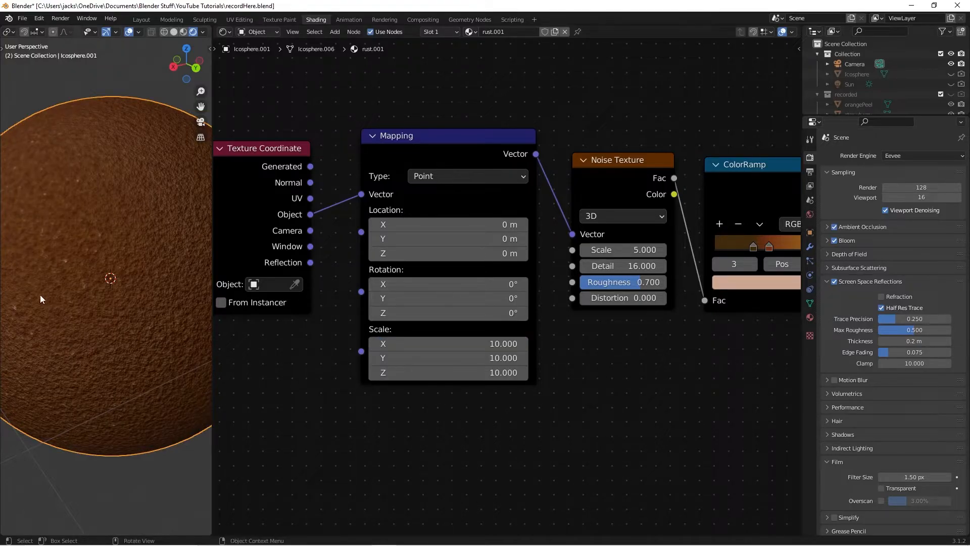
- Inspect the deselected sphere's surface, save the file and return the Mapping node's X, Y and Z scale to 1
scroll(61, 298, "up", 5)
scroll(110, 304, "down", 7)
key("alt+a")
middle_click_drag(115, 355, 142, 364)
scroll(143, 364, "up", 2)
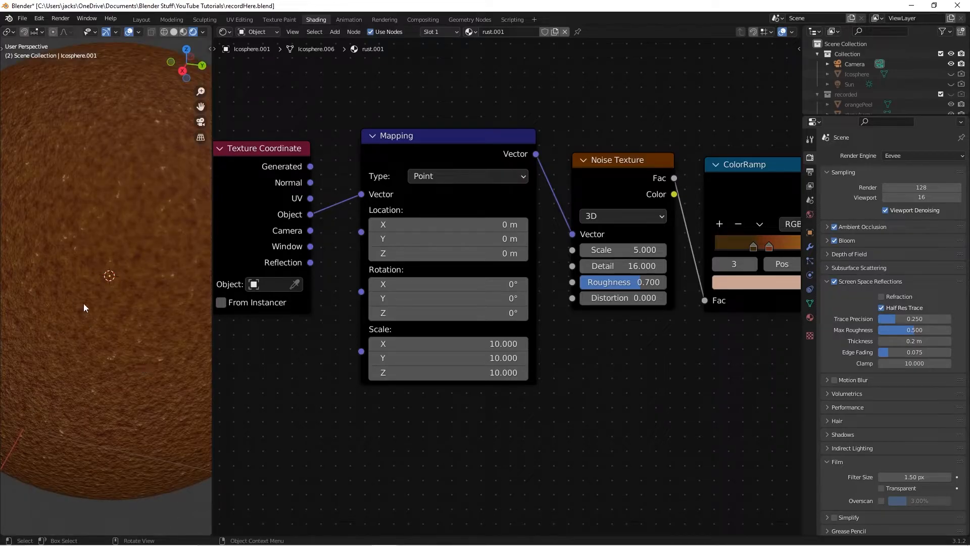
key("ctrl+s")
left_click_drag(459, 373, 446, 341)
type("1")
key("Return")
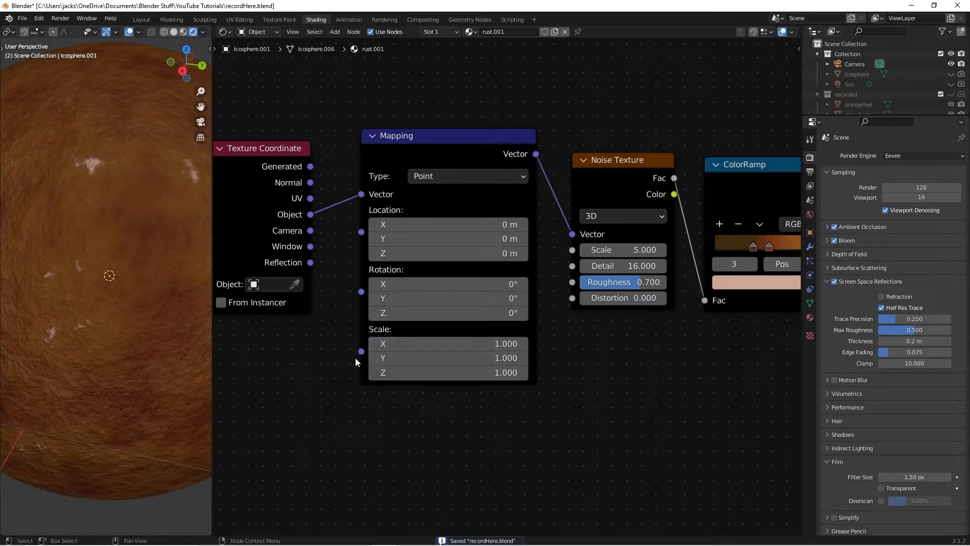
- Save the file and turn off Scene World in the viewport shading so the sphere is lit by the HDRI
scroll(113, 329, "down", 3)
middle_click_drag(113, 330, 133, 327)
mouse_move(76, 369)
middle_mouse_down()
mouse_move(72, 356)
mouse_move(138, 356)
mouse_move(126, 354)
middle_mouse_up()
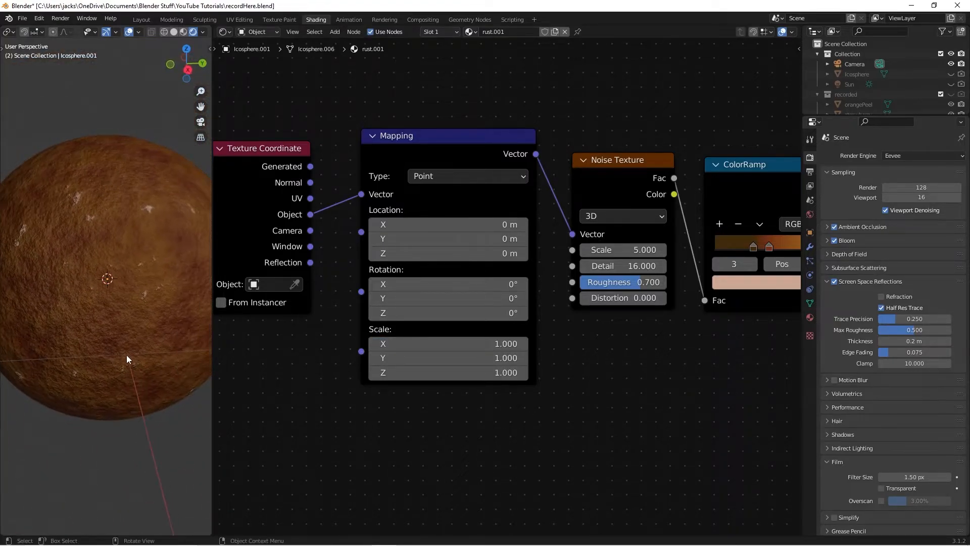
key("ctrl+s")
left_click(204, 32)
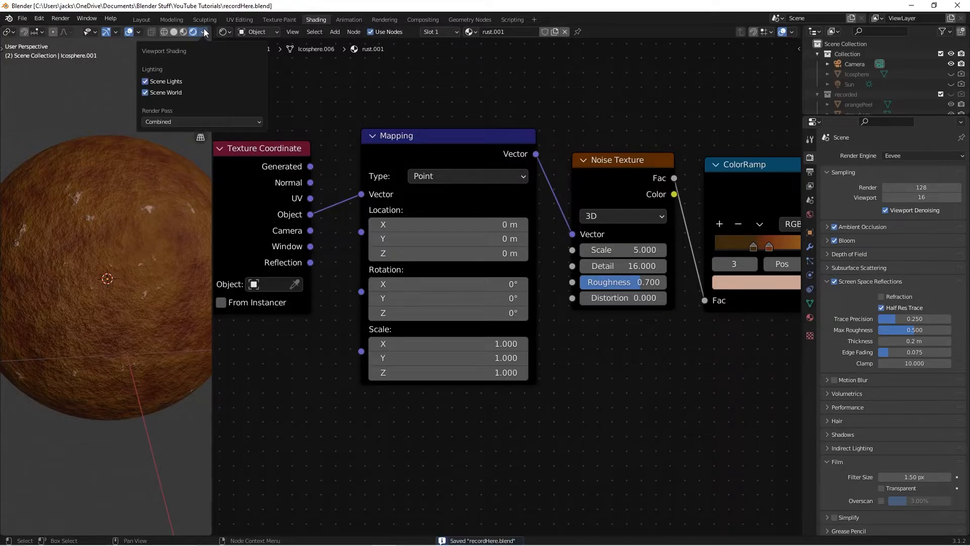
left_click(169, 95)
middle_click_drag(89, 360, 86, 250)
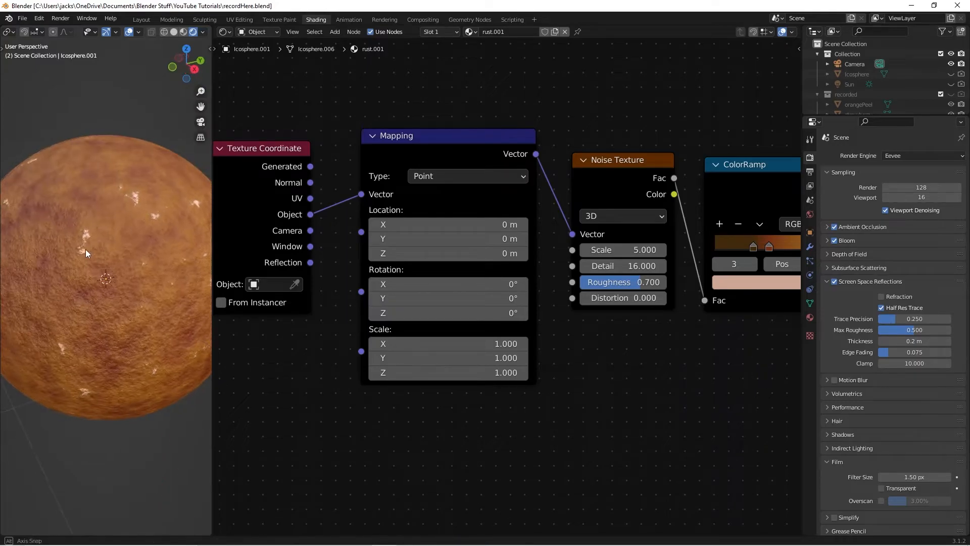
- Show the HDRI environment behind the sphere by setting the viewport World Opacity to 1.000
left_click(203, 32)
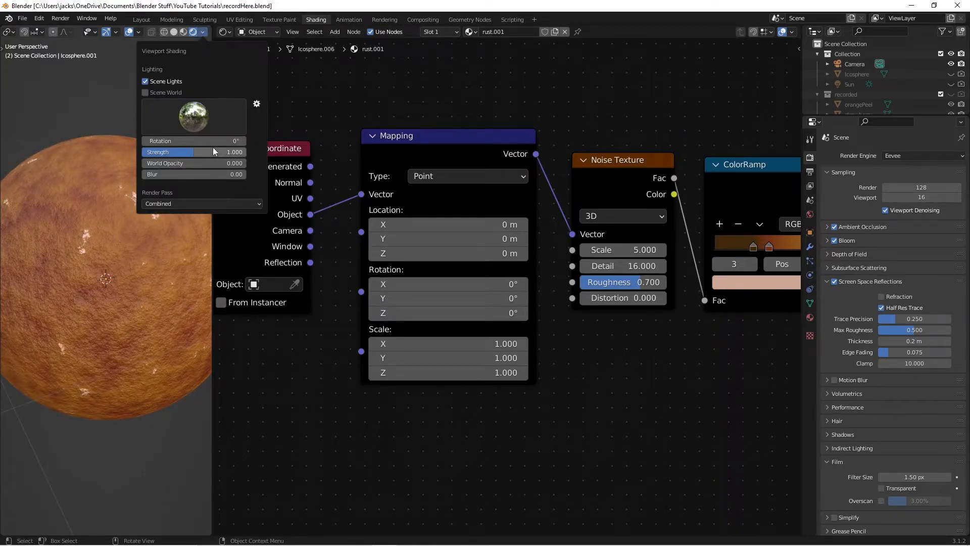
middle_click_drag(2, 311, 44, 299)
scroll(44, 299, "down", 2)
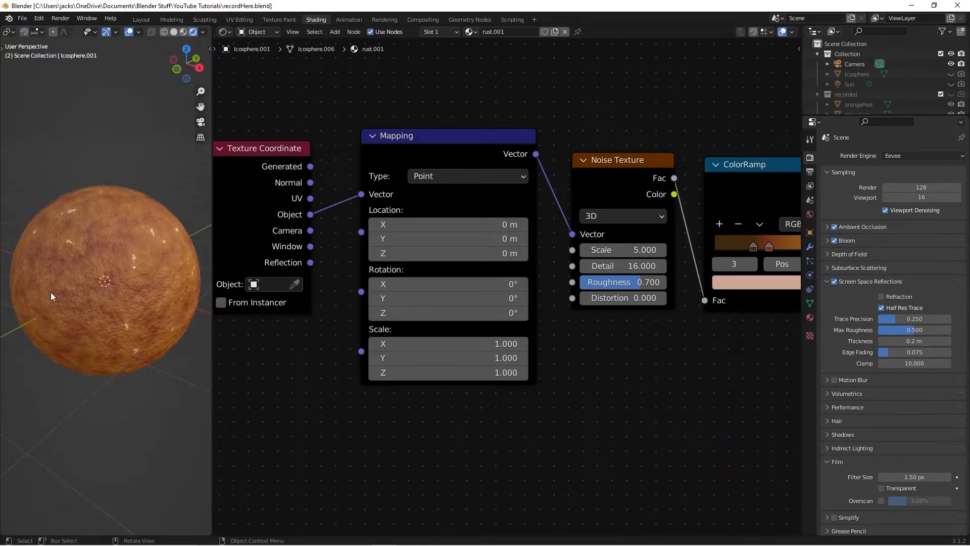
left_click(201, 33)
left_click_drag(183, 162, 246, 163)
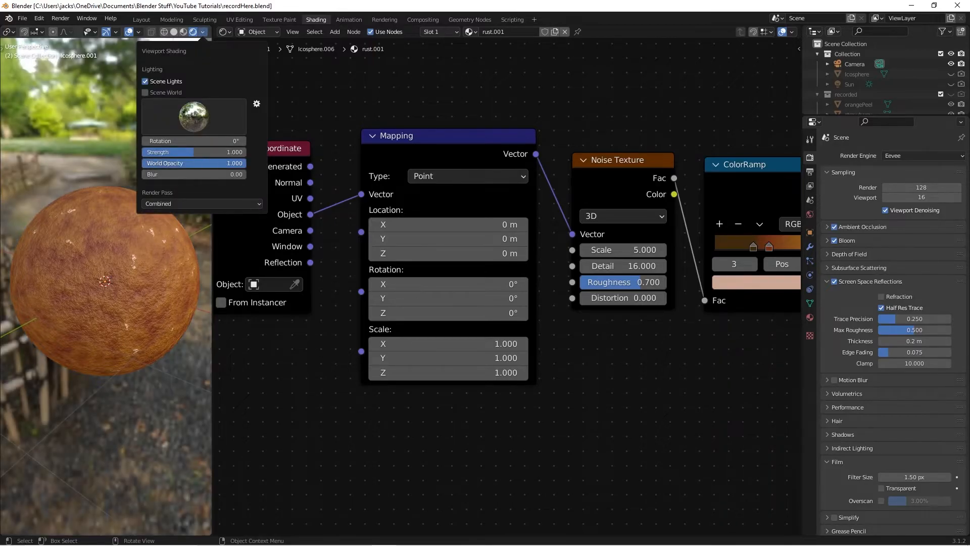
- Examine the rust surface against the HDRI background from several angles and distances
middle_click_drag(101, 266, 122, 305)
scroll(122, 306, "up", 5)
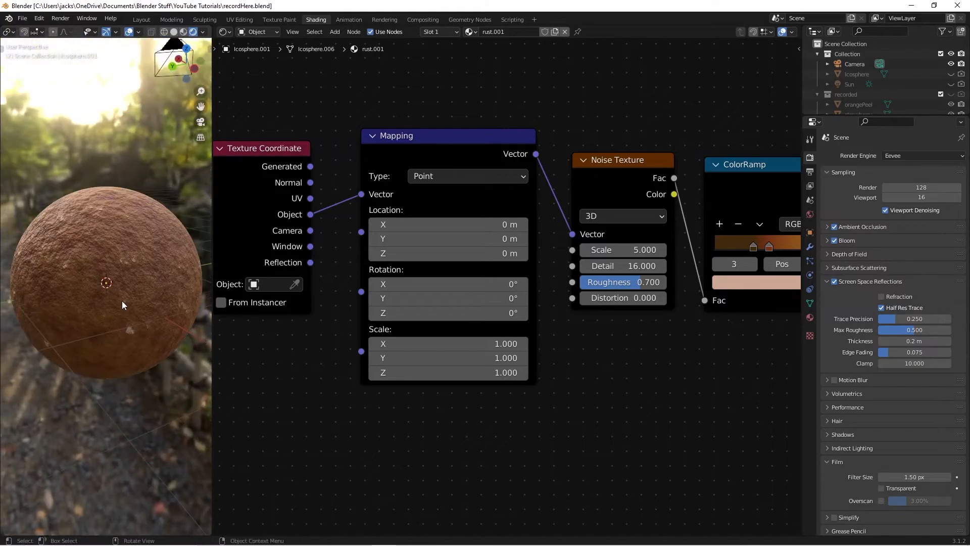
middle_click_drag(45, 307, 175, 307)
scroll(76, 309, "down", 3)
middle_click_drag(105, 320, 144, 315)
scroll(144, 318, "down", 2)
middle_click_drag(85, 316, 138, 327)
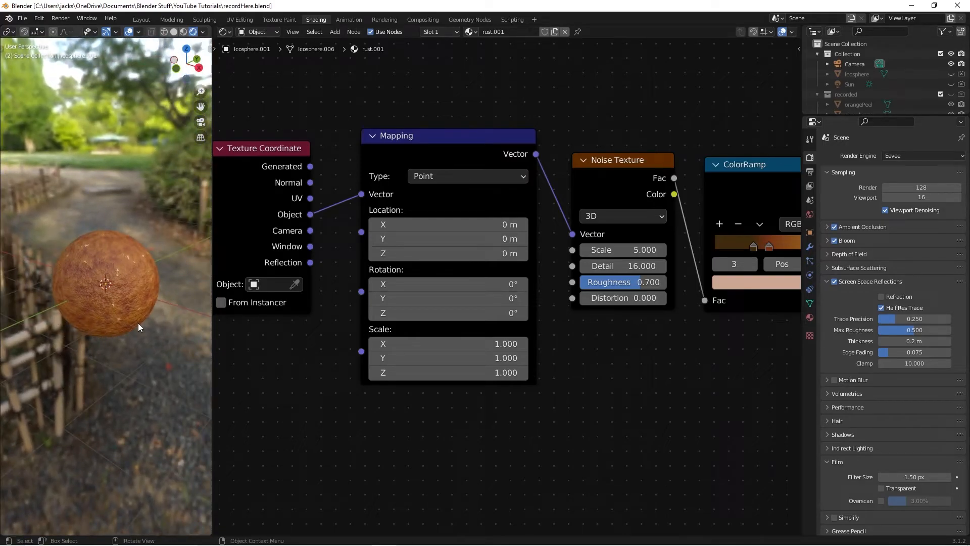
scroll(139, 324, "up", 3)
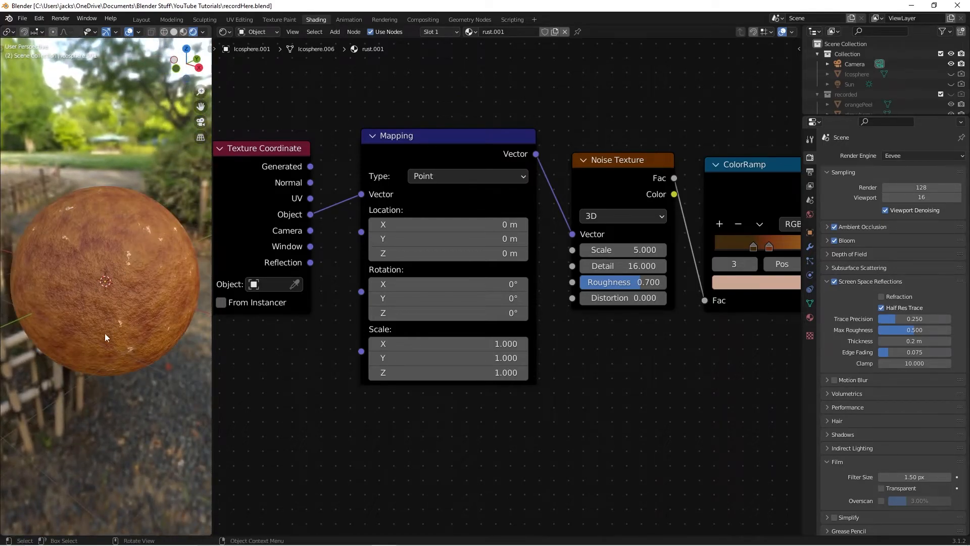
- Select the sphere and set the Mapping node's scale to 10 on all three axes
left_click(104, 290)
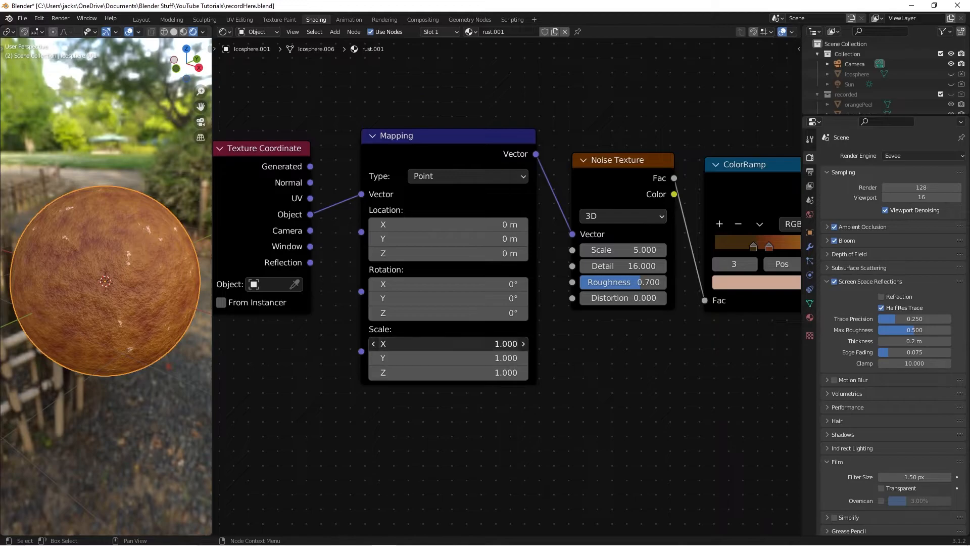
left_click(494, 344)
type("10")
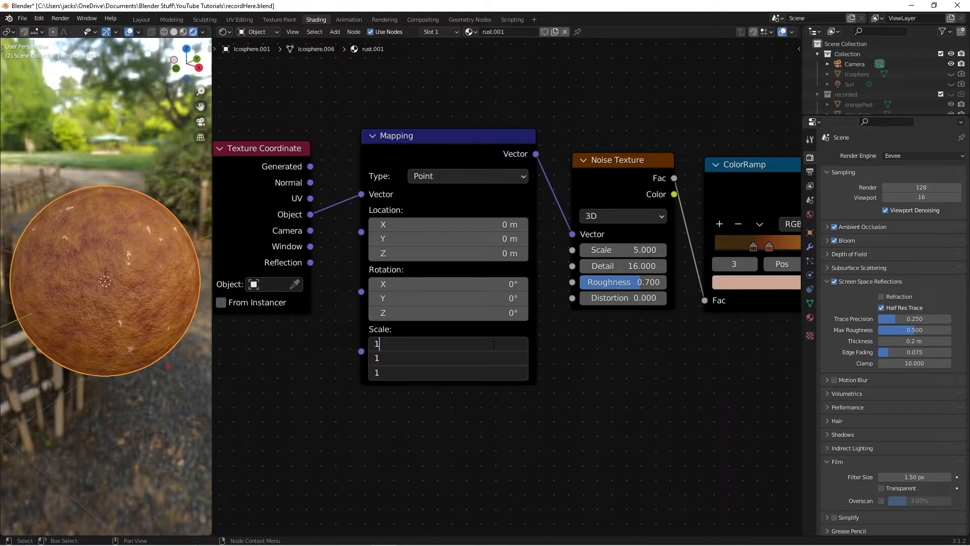
key("Return")
- Set the Mapping node's scale to 50 on all three axes and inspect the rust grain close up
left_click(494, 344)
left_click(493, 344)
left_click(587, 348)
left_click_drag(509, 343, 509, 373)
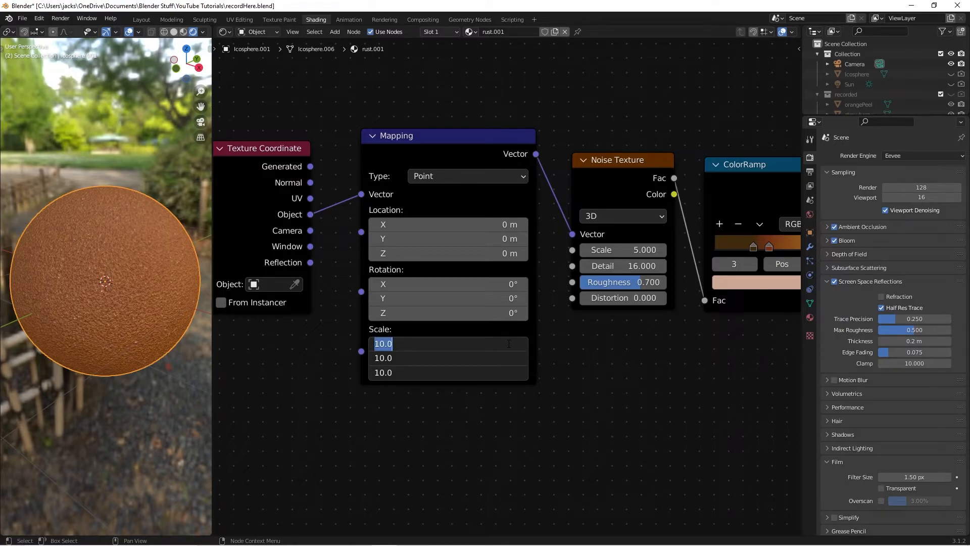
type("50")
key("Return")
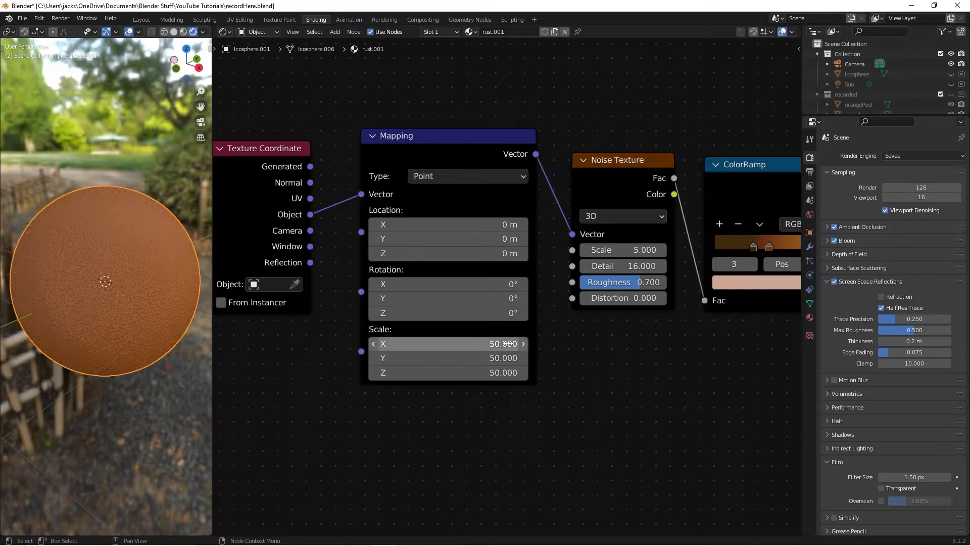
scroll(84, 291, "up", 4)
middle_click_drag(84, 291, 95, 286)
scroll(93, 290, "up", 5)
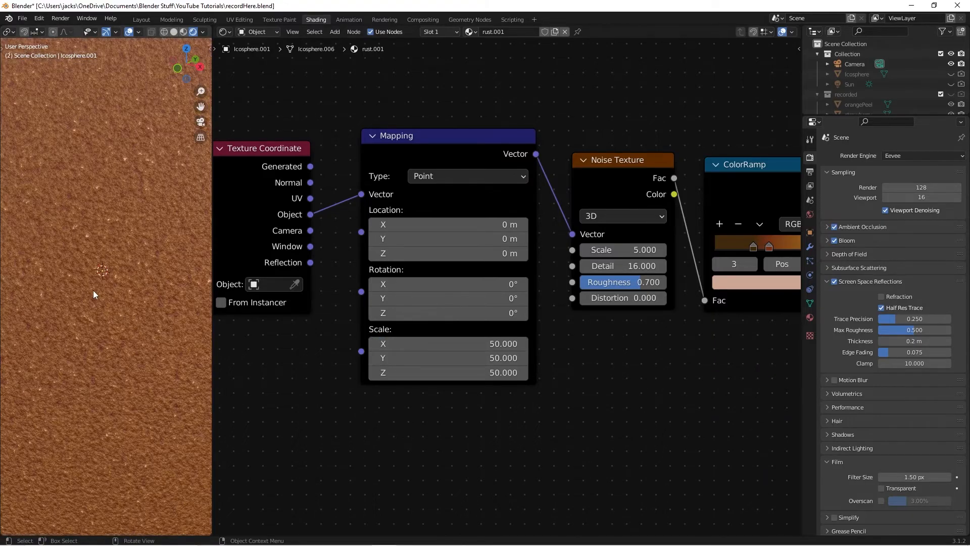
scroll(93, 290, "down", 9)
- Deselect the sphere, save the file and set the Mapping node's scale to 1 on all three axes
left_click(165, 449)
key("ctrl+s")
left_click_drag(447, 343, 447, 372)
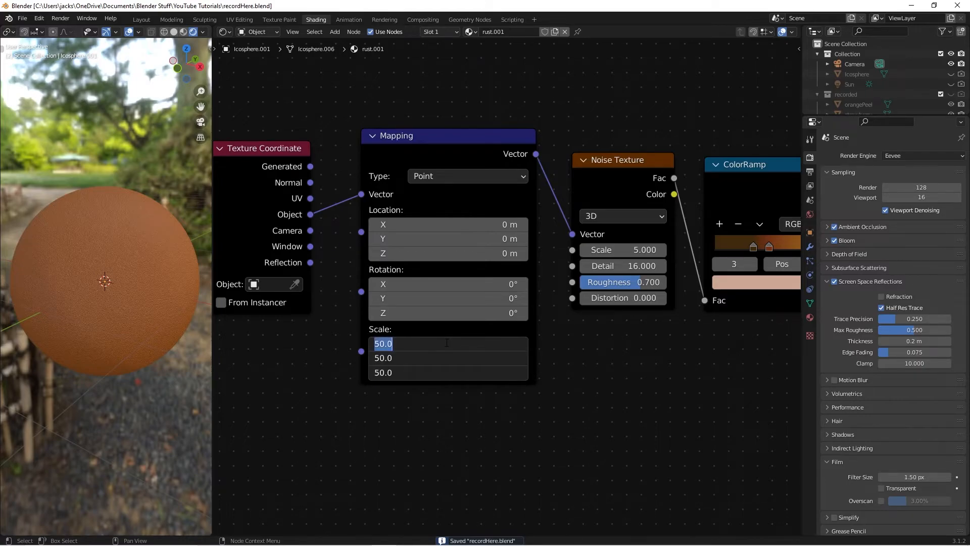
type("1")
key("Return")
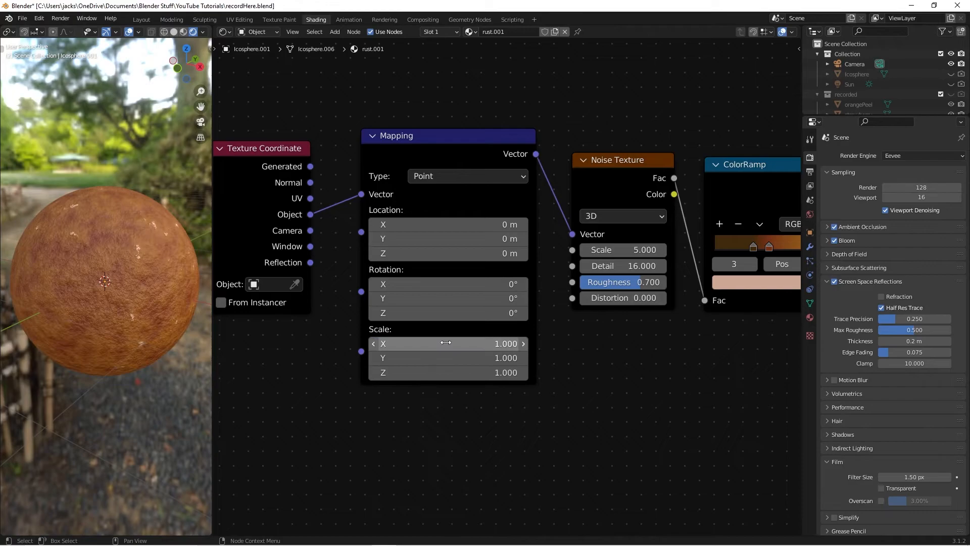
- Lower the viewport World Opacity until the HDRI background is hidden and view the sphere from another side
middle_click_drag(91, 328, 156, 317)
scroll(118, 328, "up", 3)
scroll(120, 329, "down", 3)
scroll(156, 318, "up", 2)
left_click(202, 32)
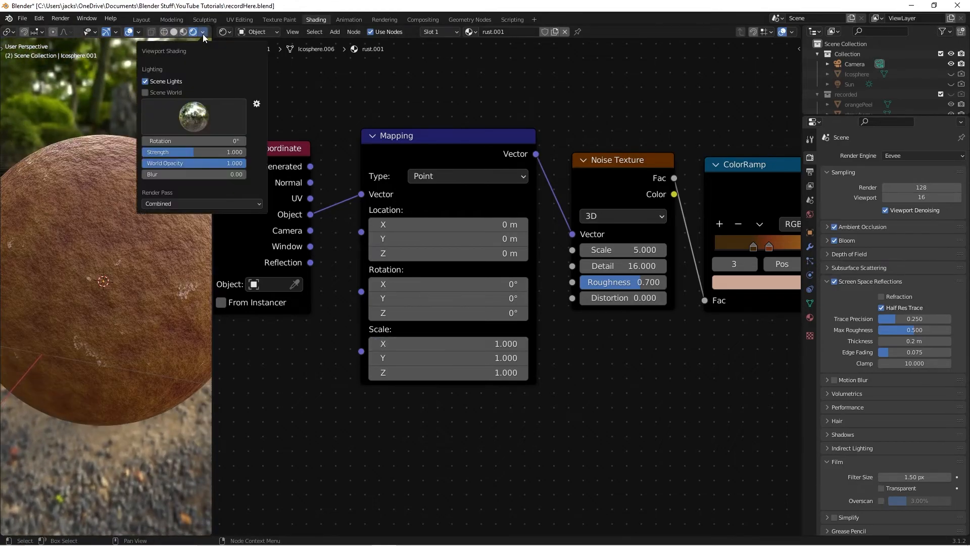
left_click_drag(194, 164, 147, 163)
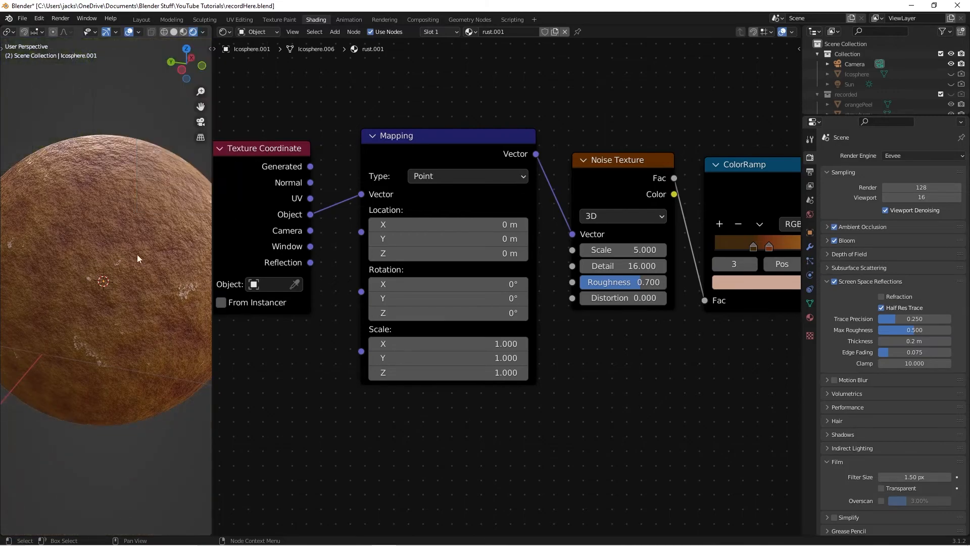
mouse_move(68, 393)
middle_mouse_down()
mouse_move(92, 386)
mouse_move(86, 380)
mouse_move(147, 371)
mouse_move(81, 359)
mouse_move(165, 361)
middle_mouse_up()
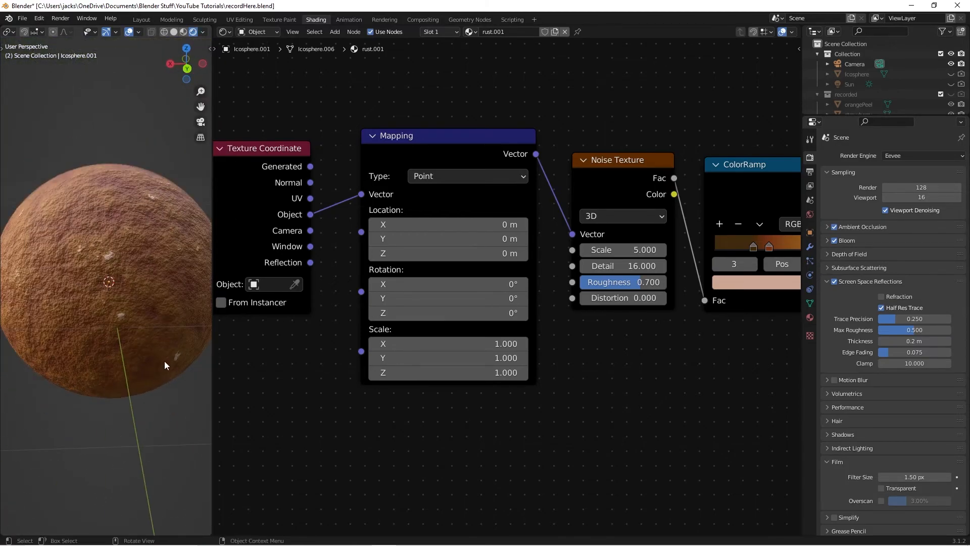